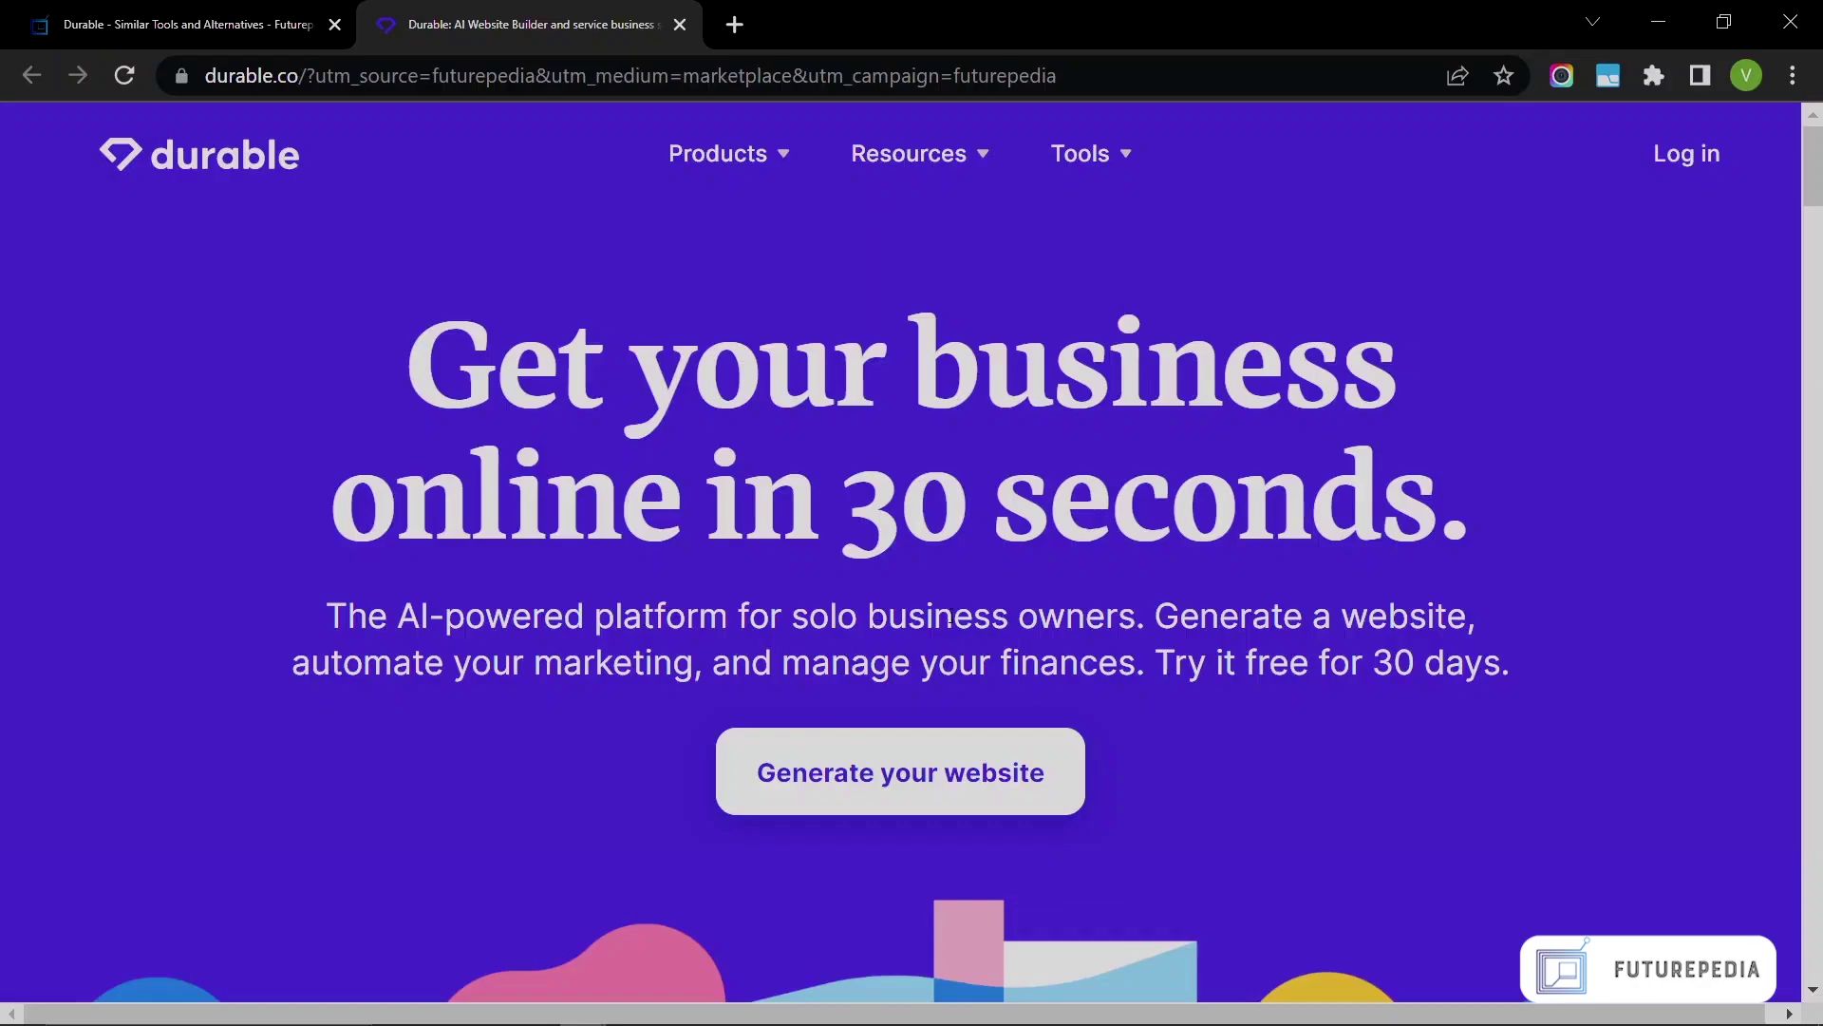
Launch Durable's AI website builder and allow it to use the current location.
left_click_drag(324, 671, 1462, 615)
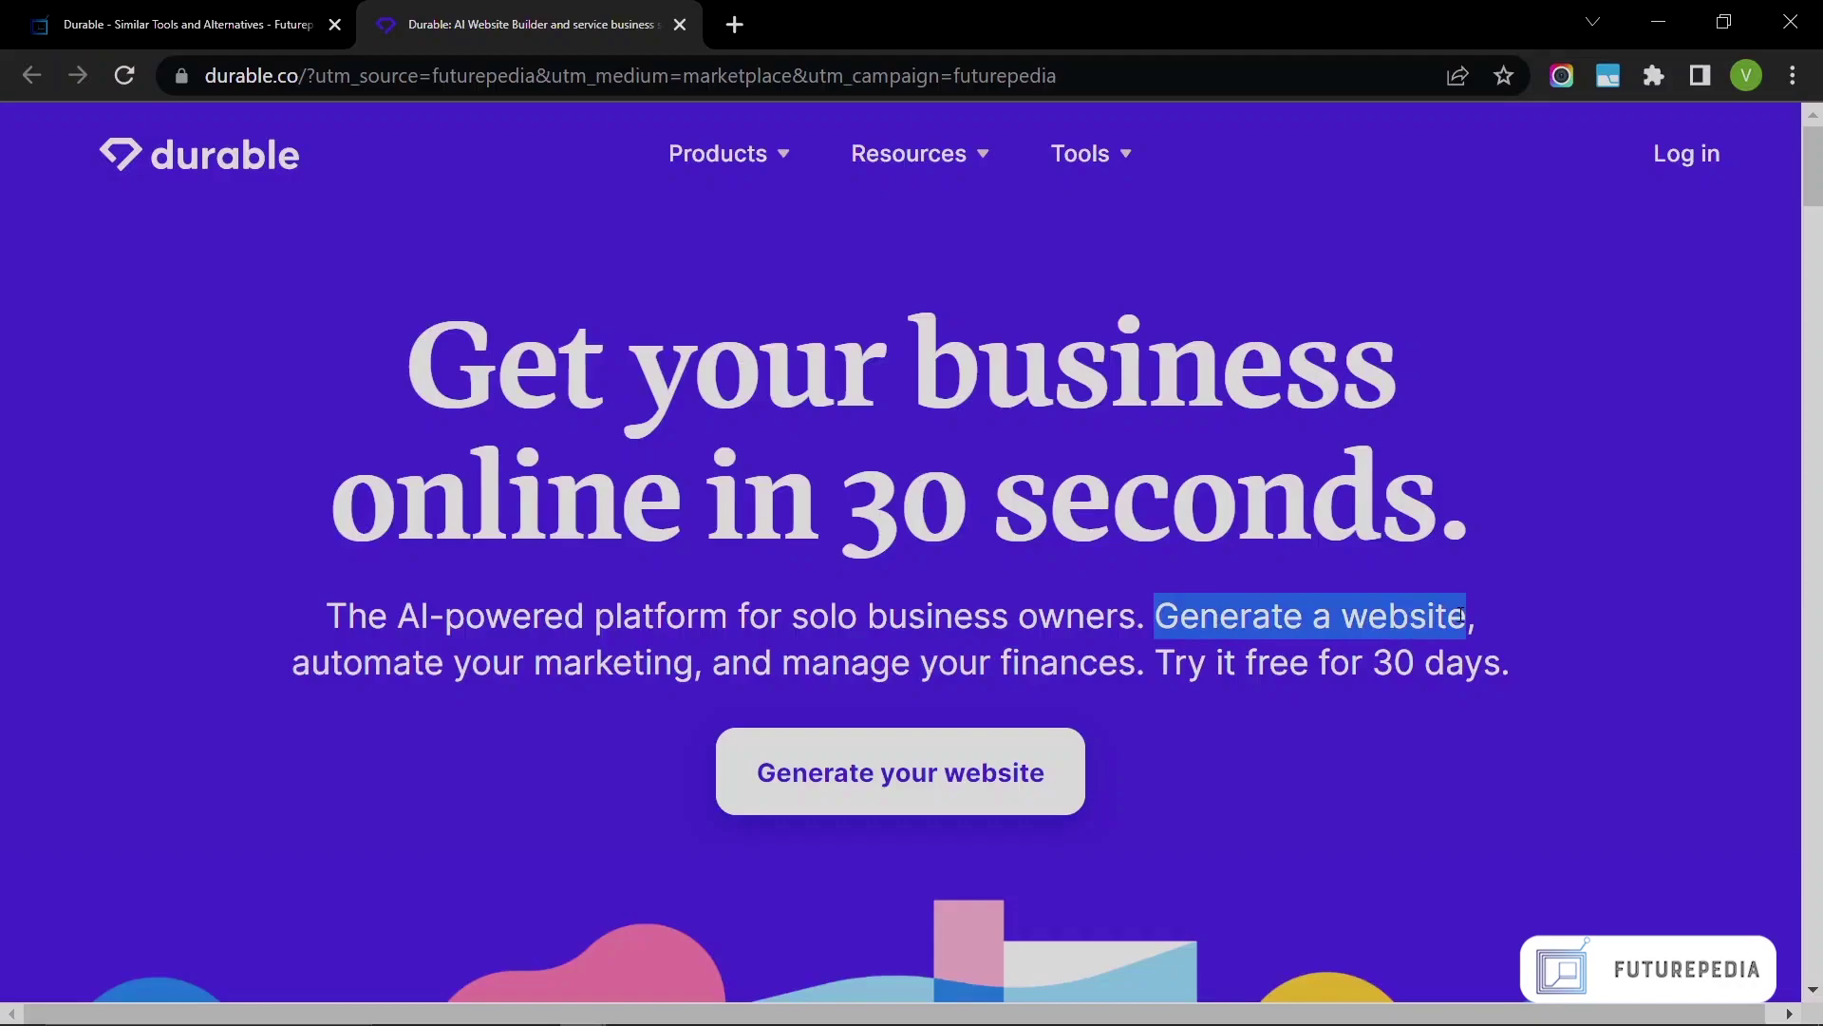
left_click(869, 784)
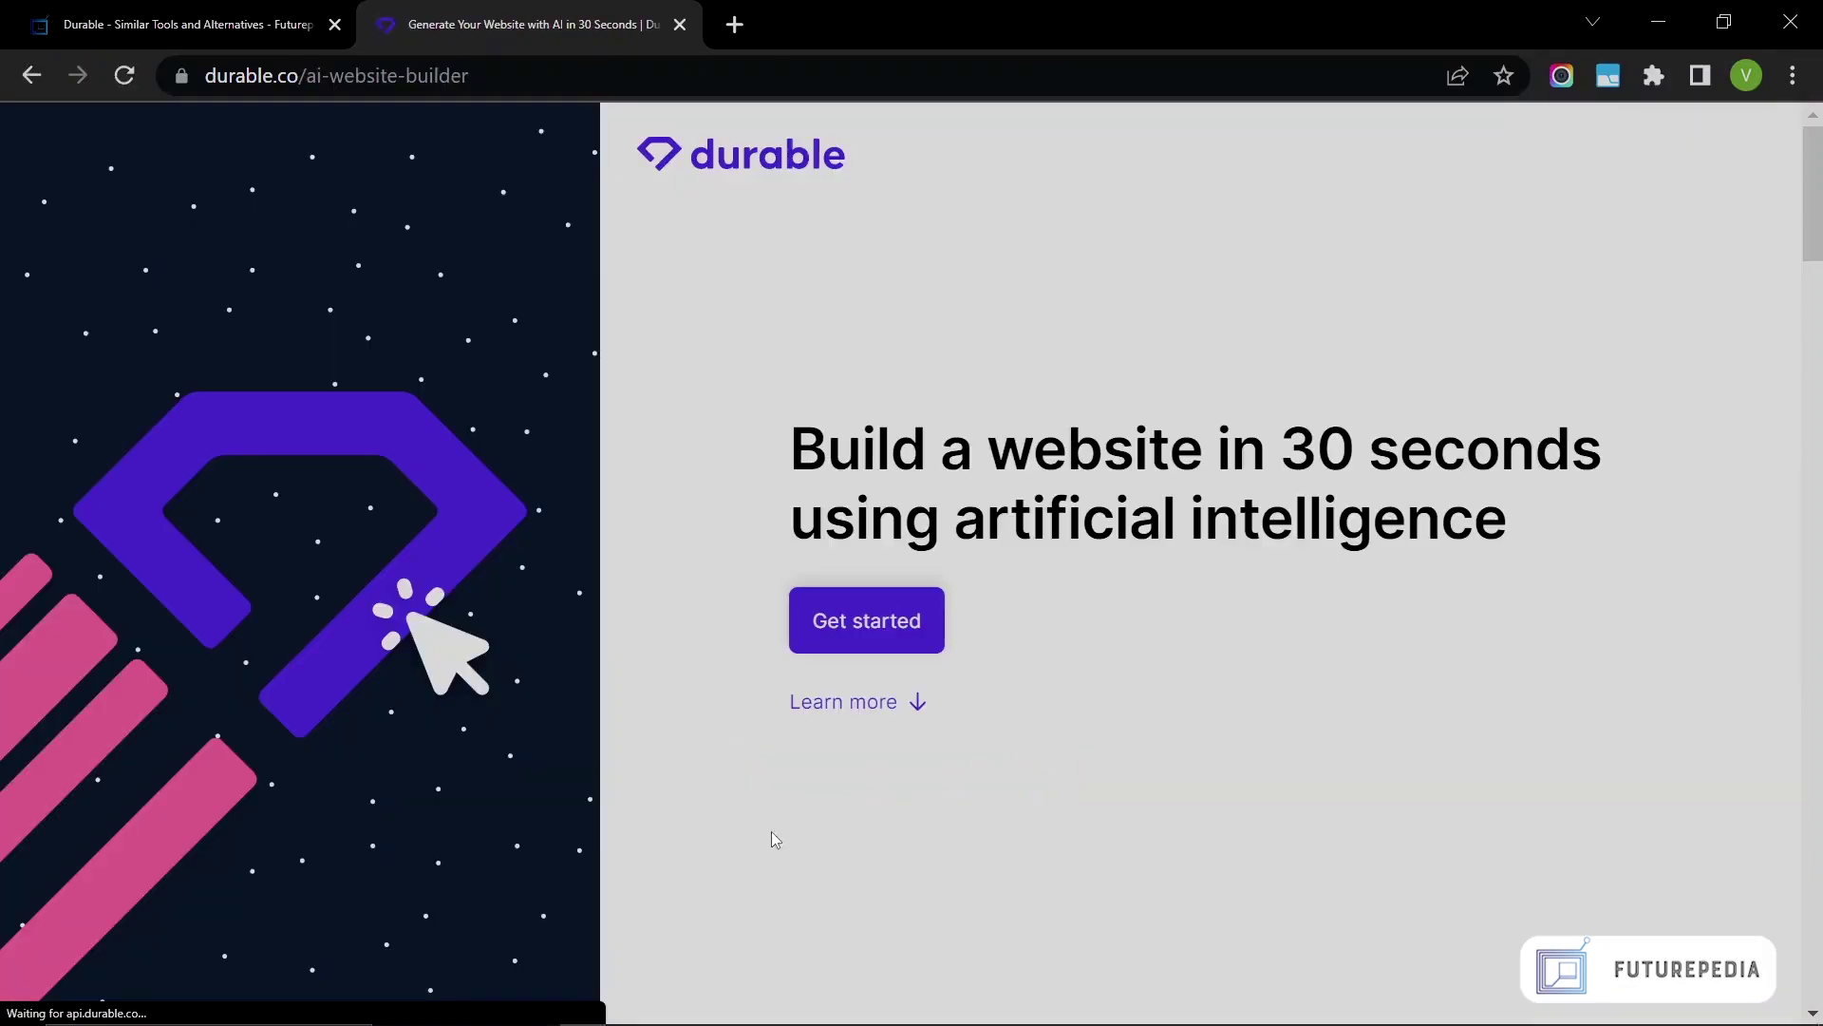
left_click(869, 647)
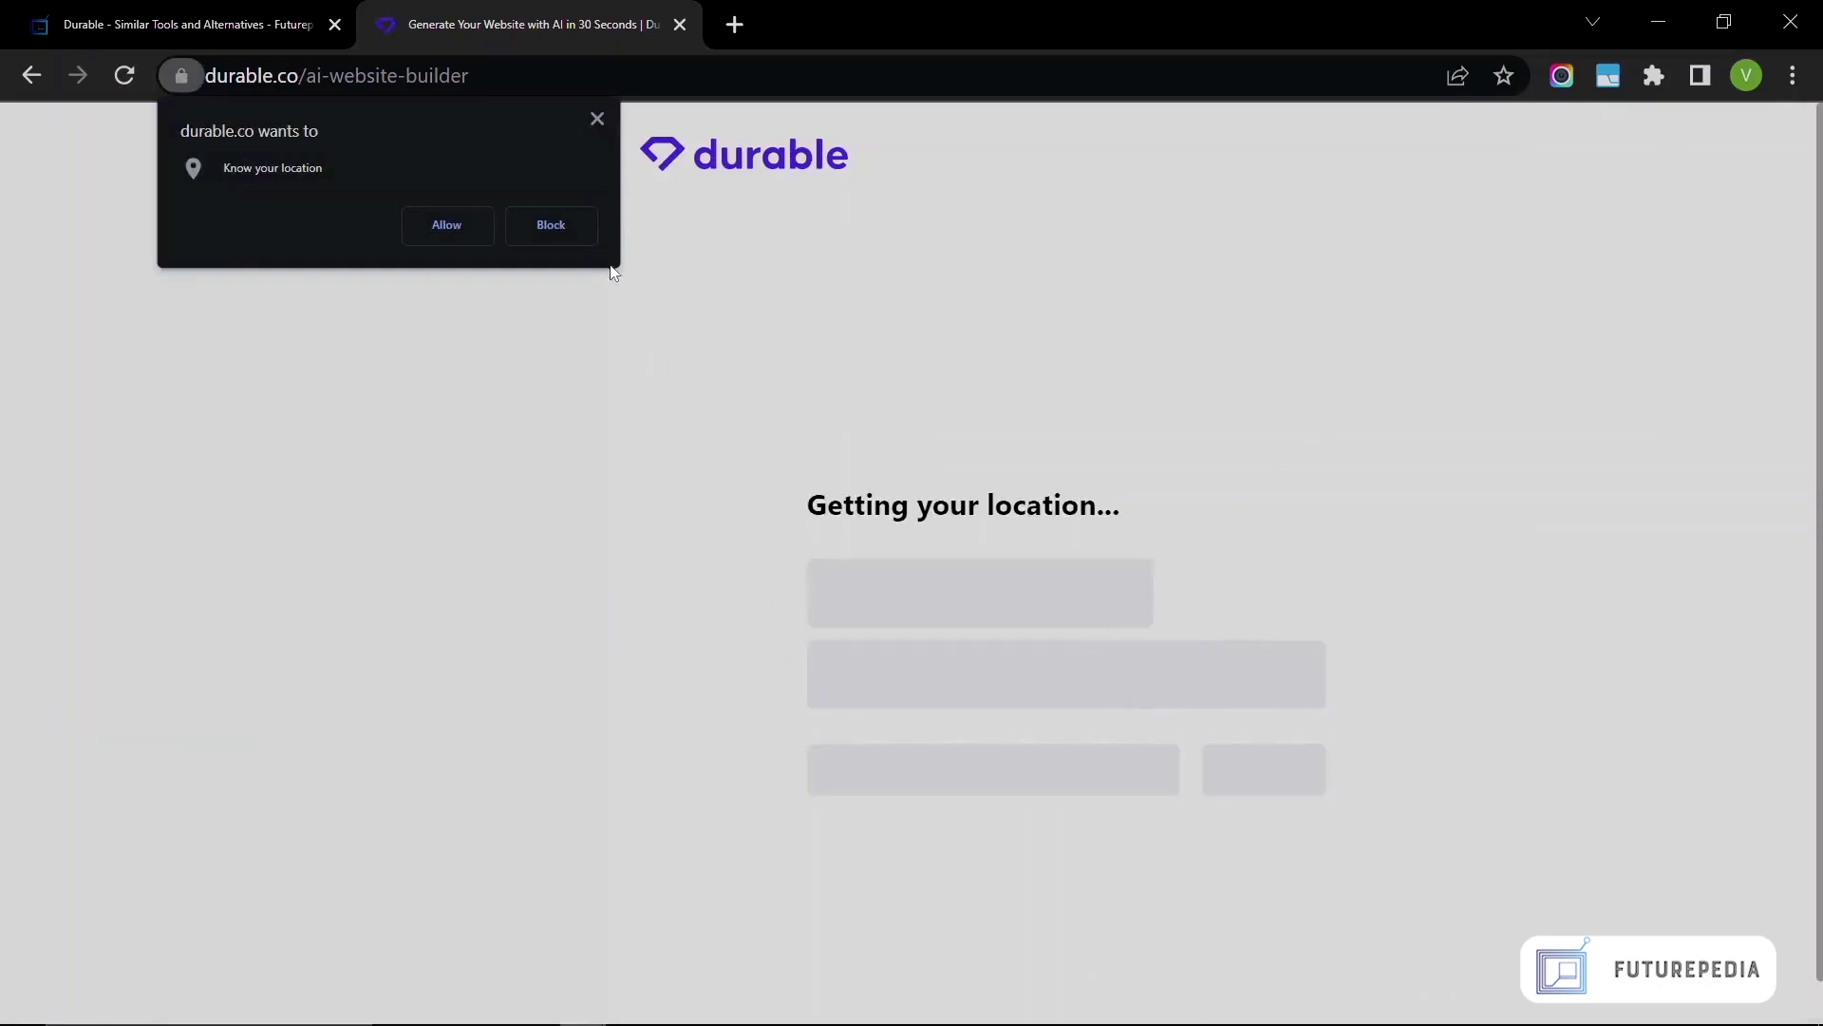
left_click(444, 226)
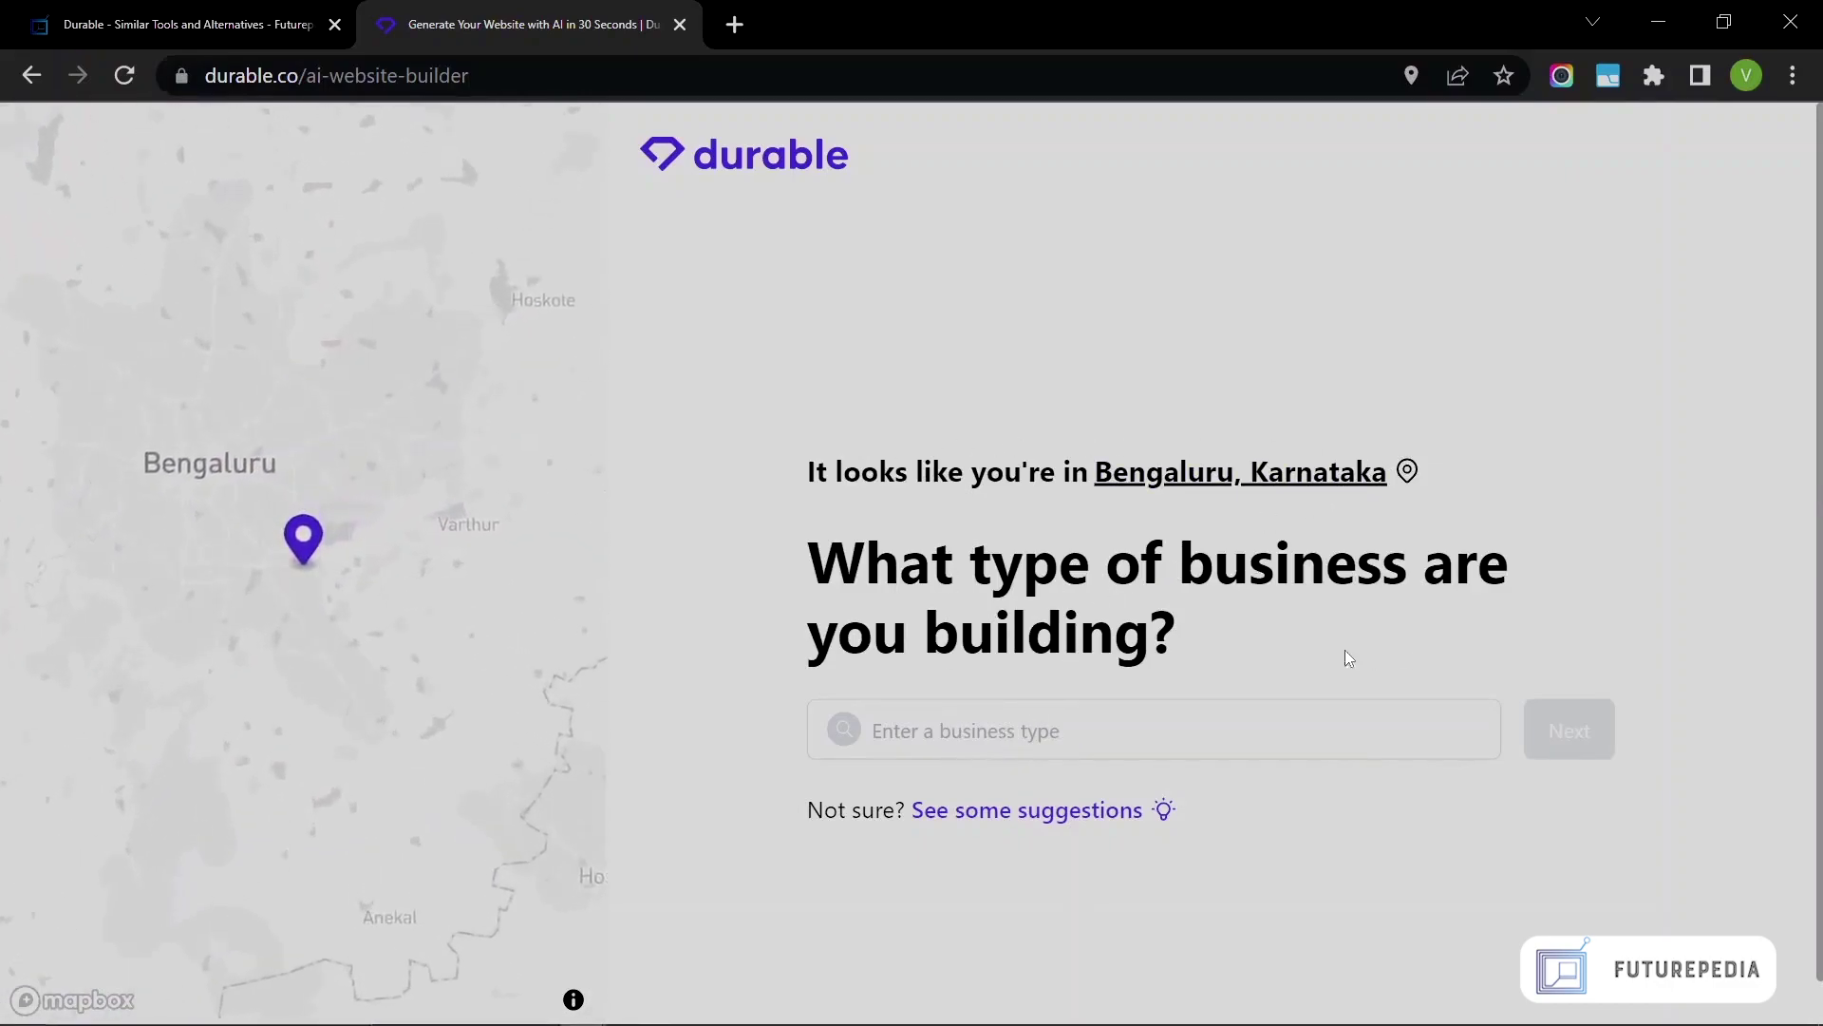
Choose Audio Production as the business type and enter 'Futurepedia' as the business name.
left_click(1037, 728)
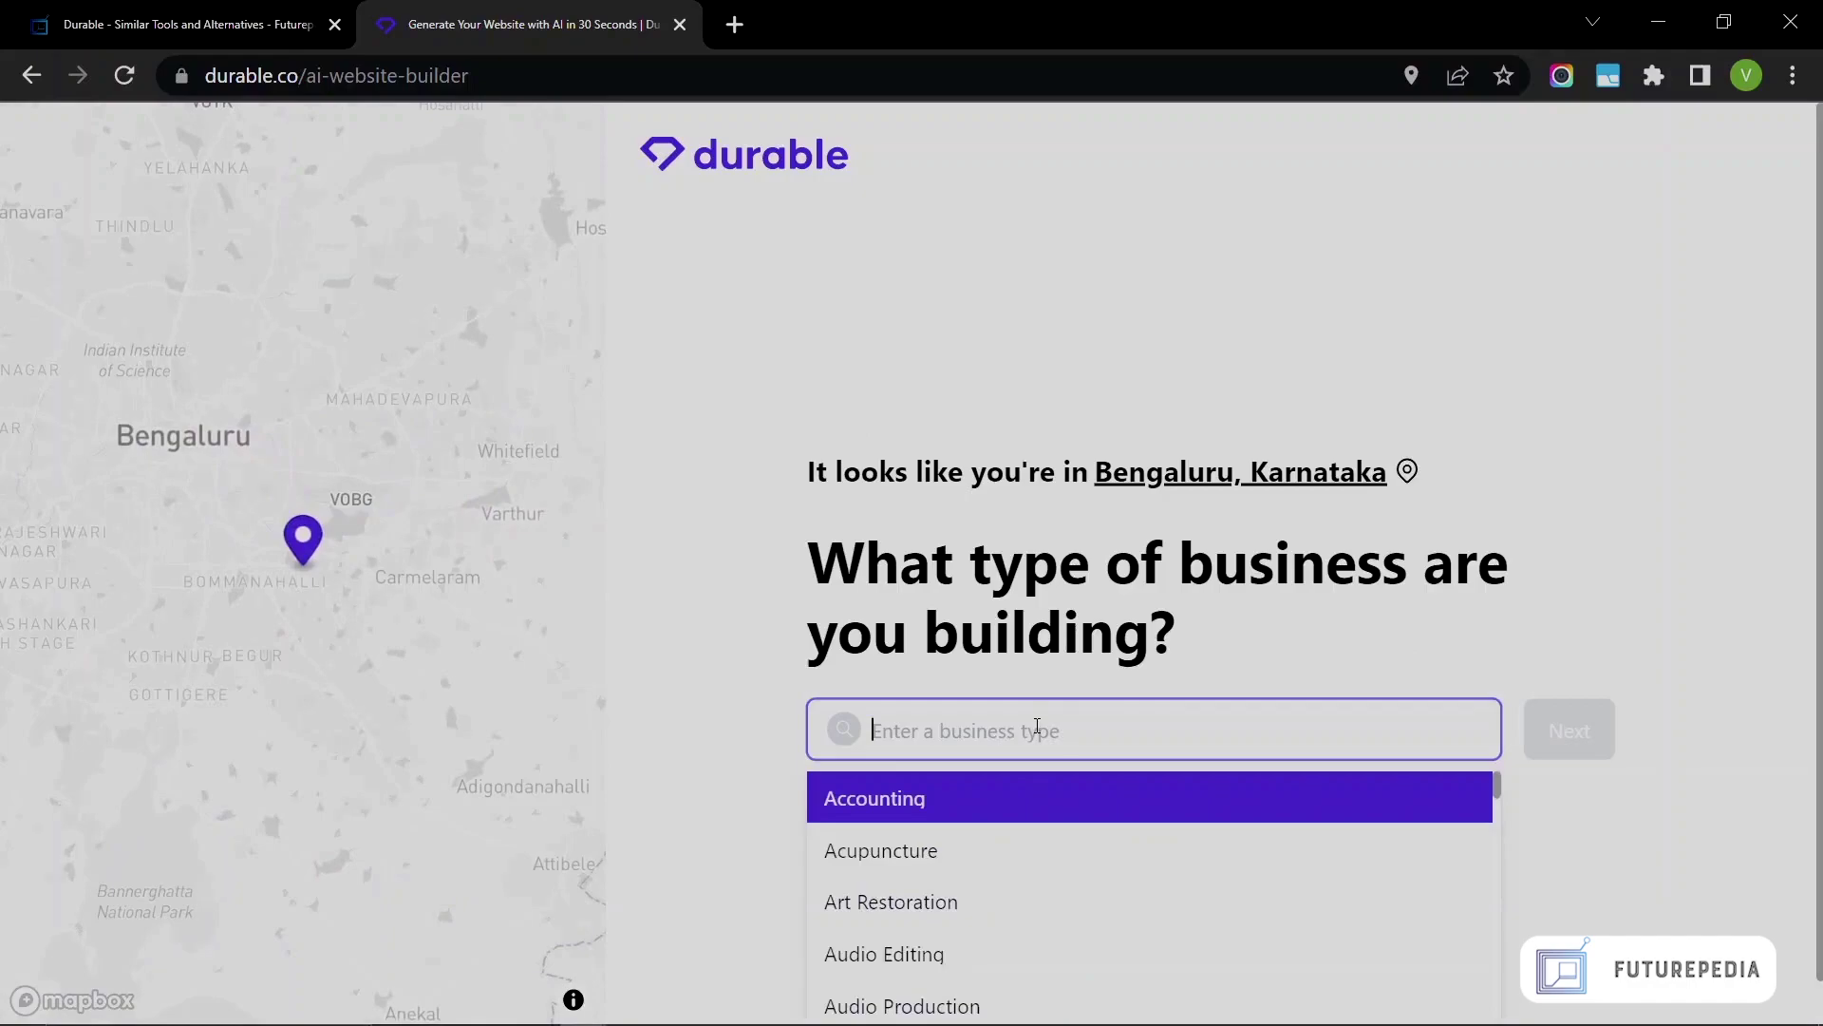
scroll(977, 867, "down", 3)
left_click(933, 866)
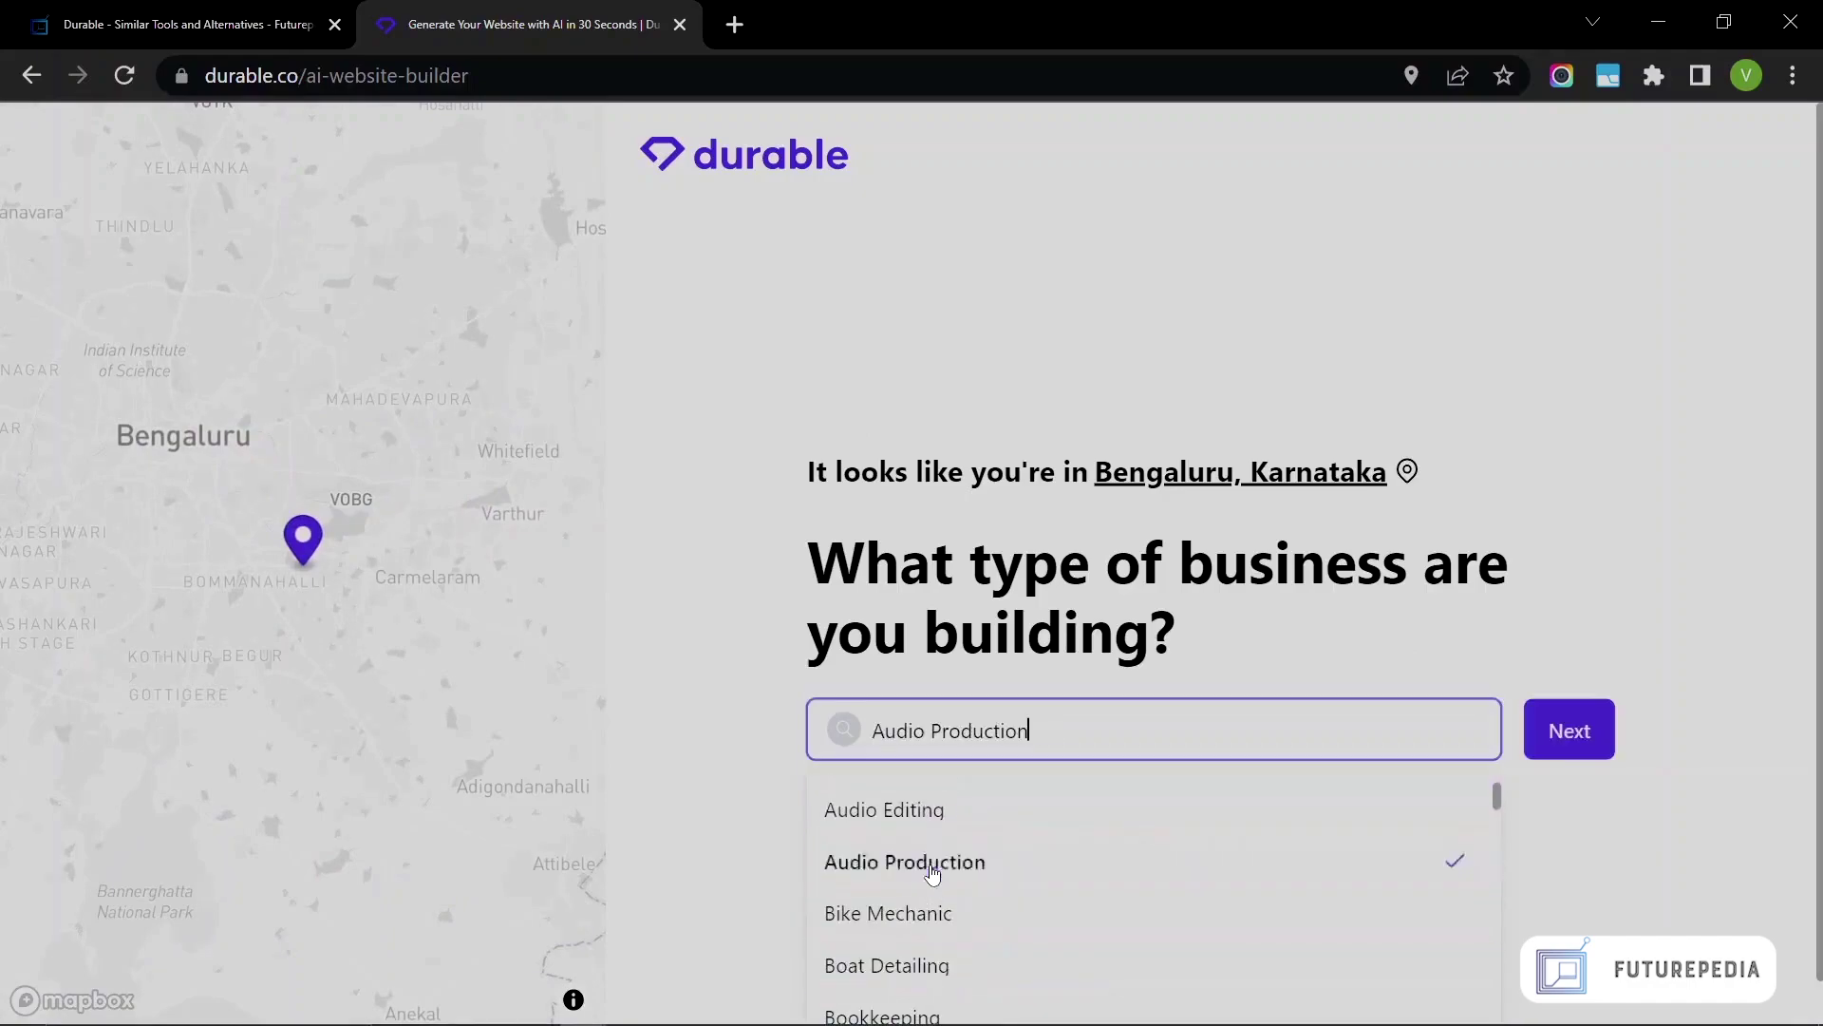
left_click(1567, 740)
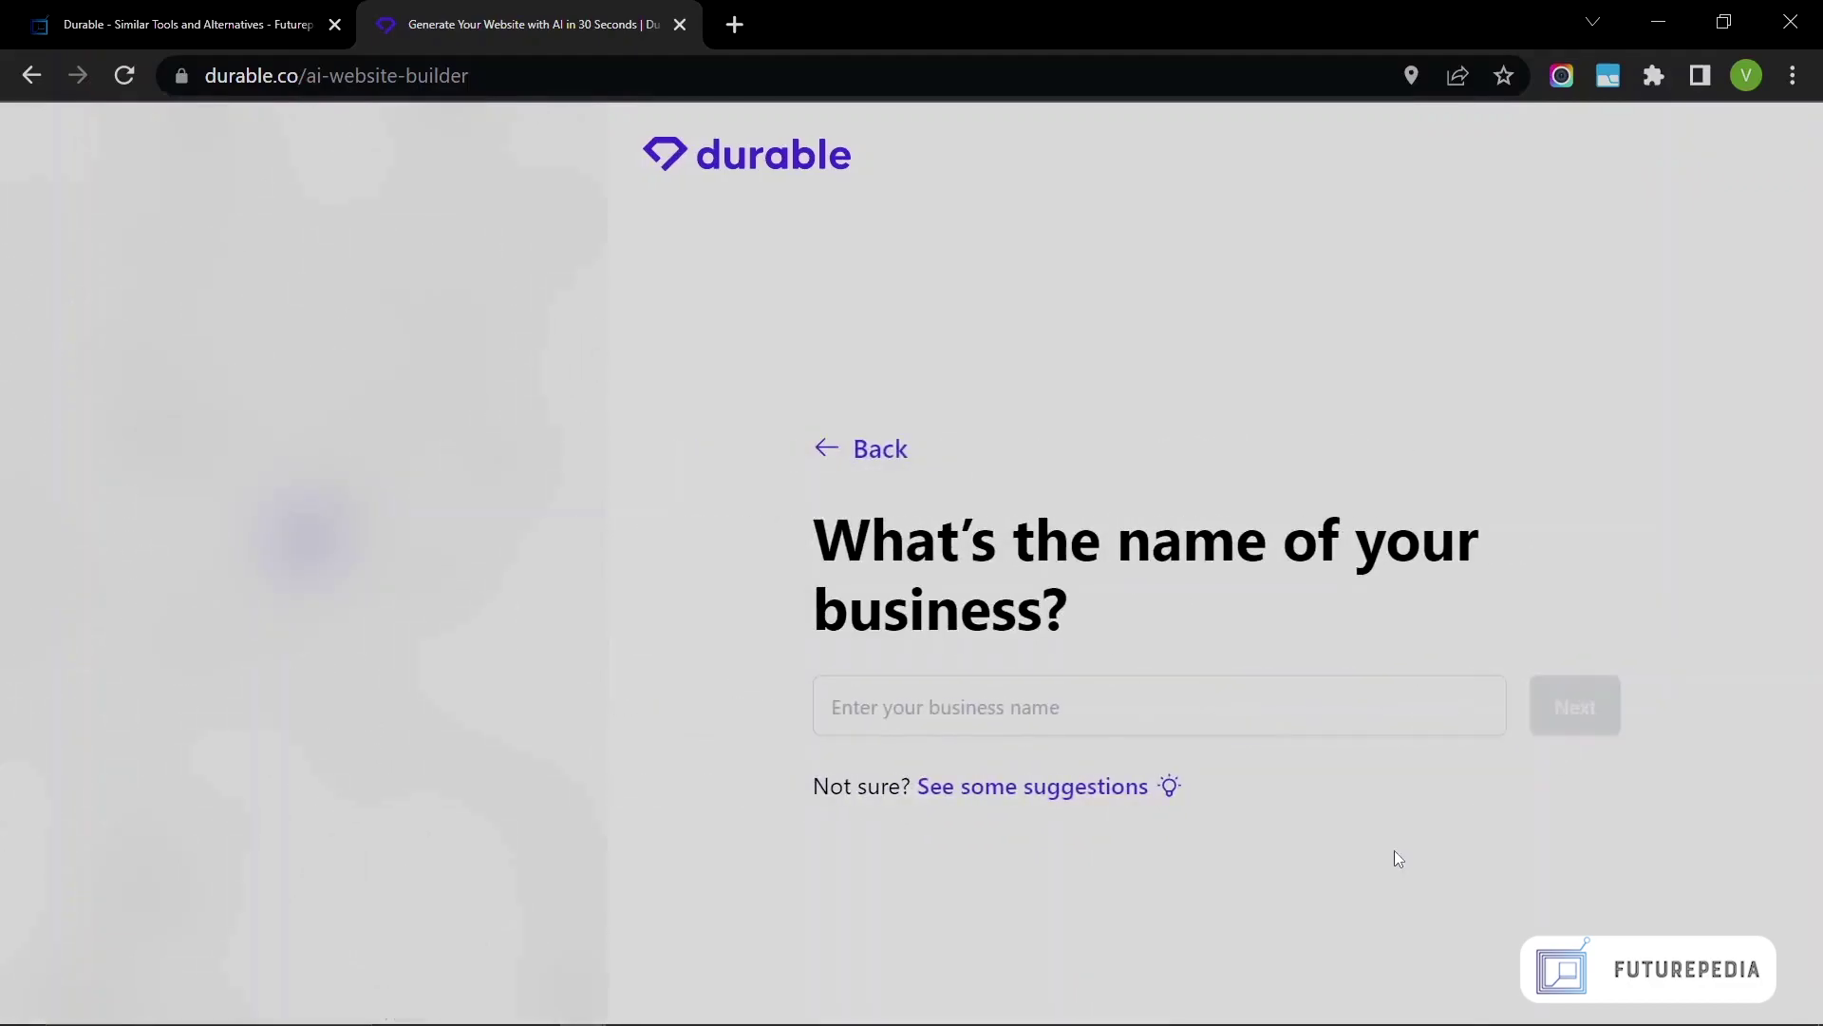
left_click(945, 711)
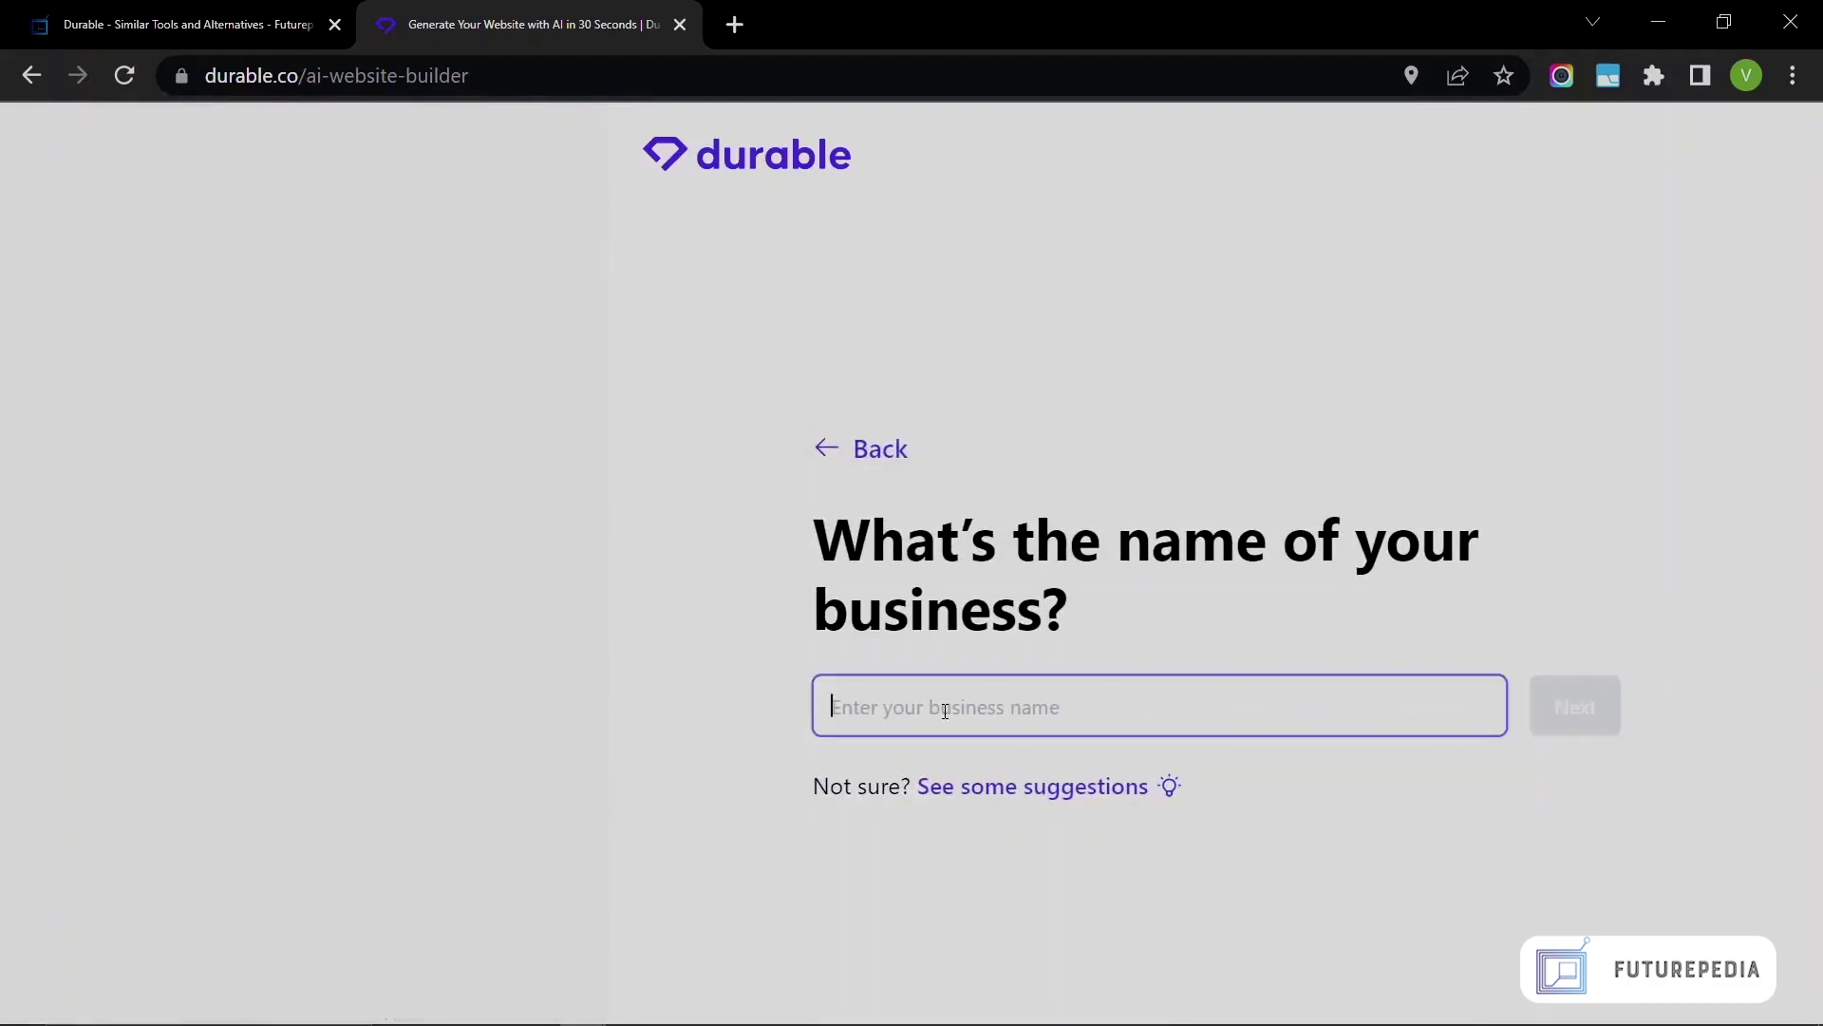
type("Futurepedia")
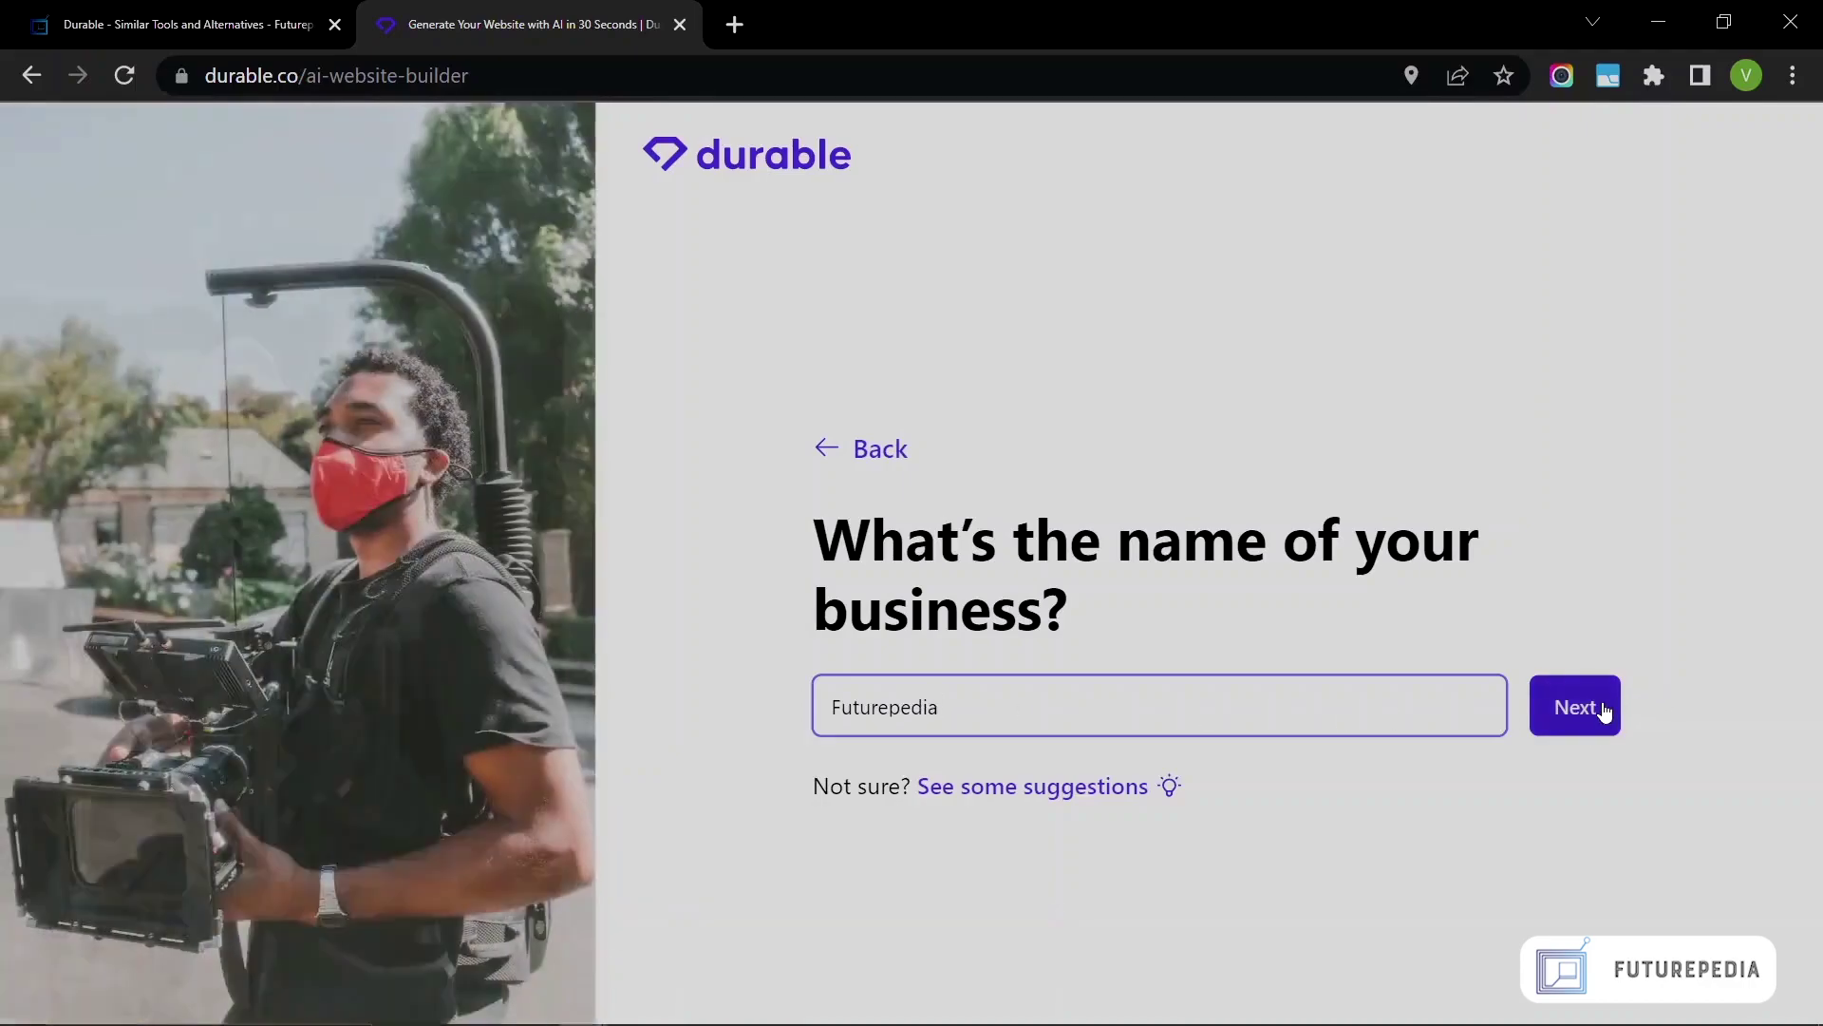
left_click(1604, 713)
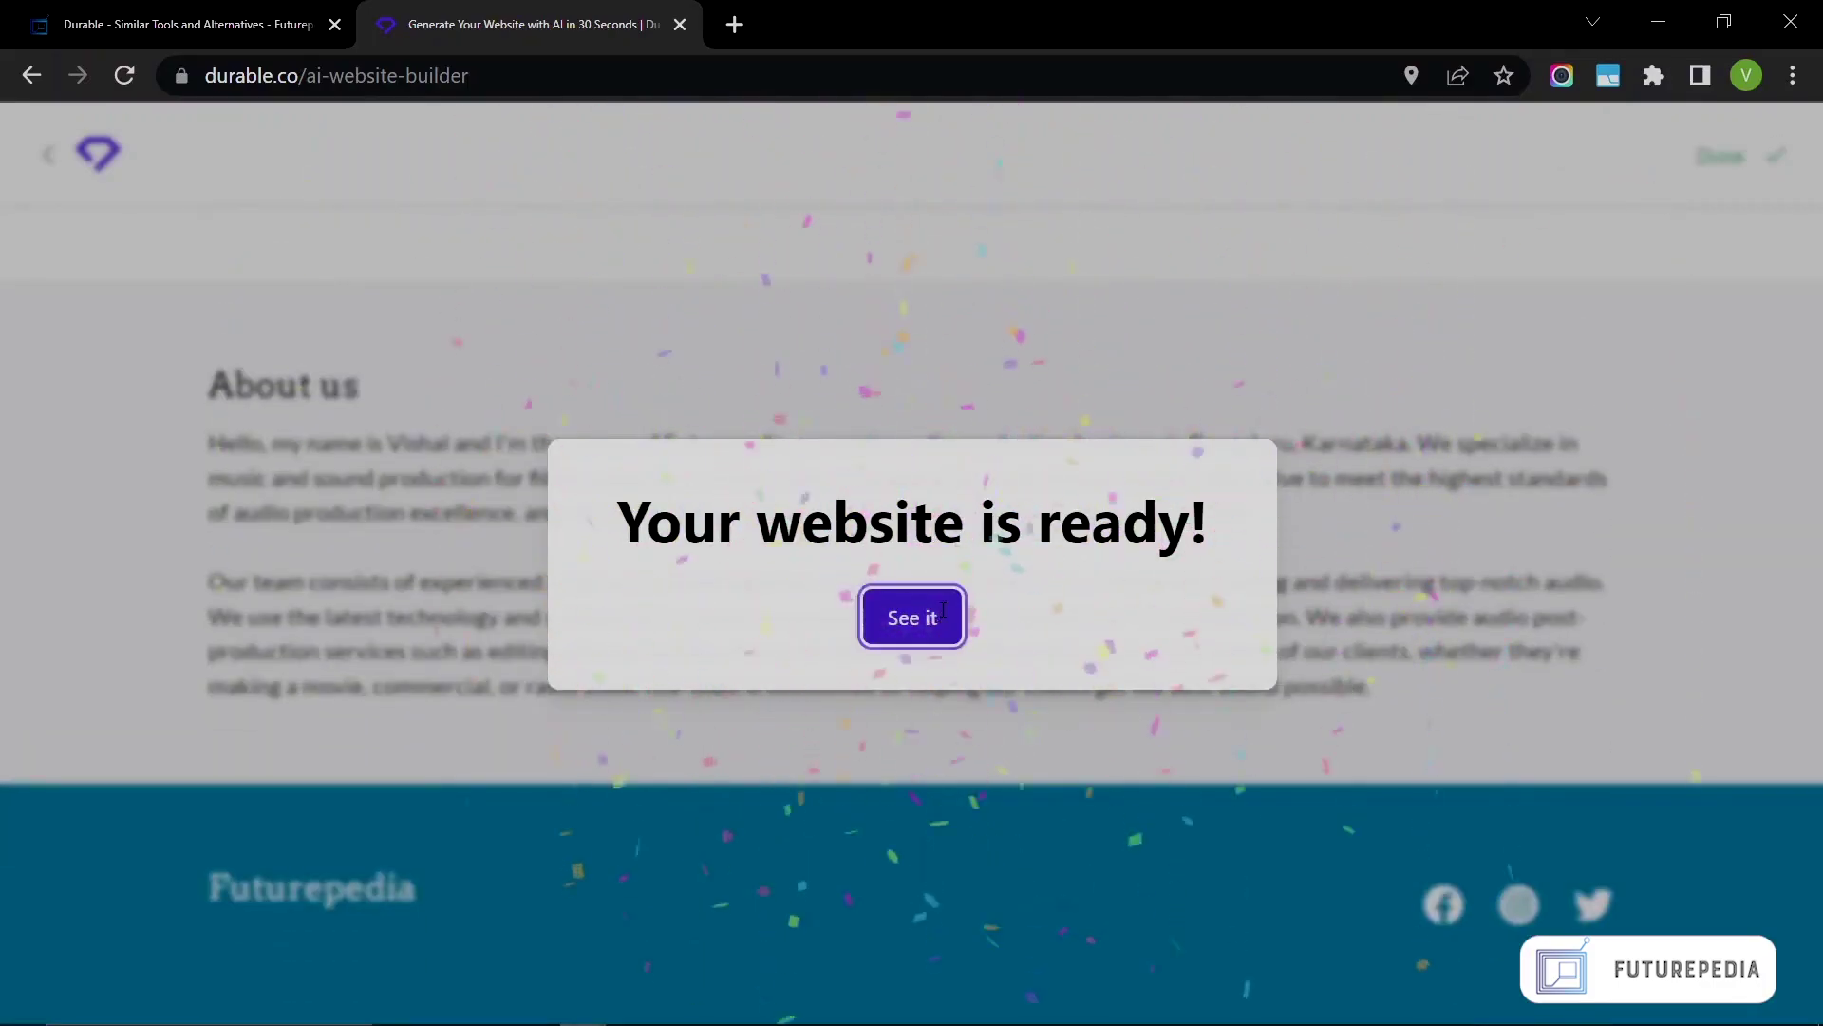
View the finished site headed 'Bengaluru's Audio Production Magic' in preview.
left_click(892, 623)
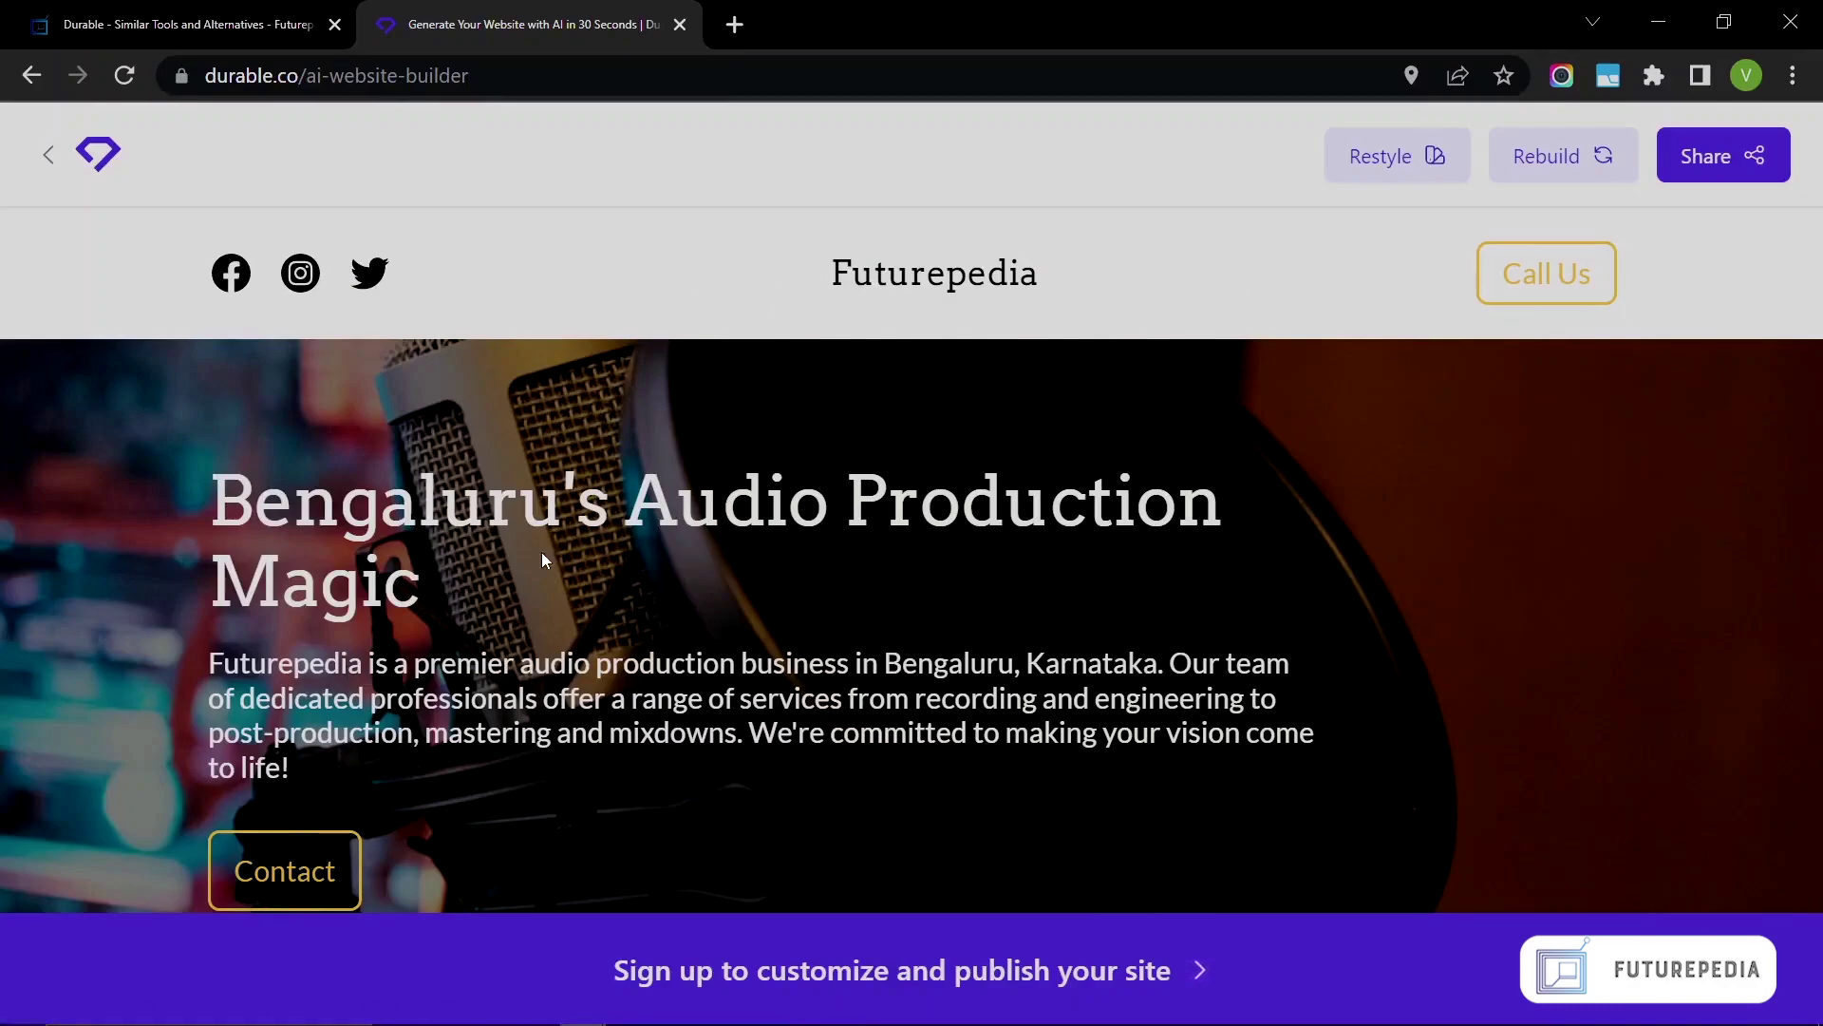
scroll(545, 560, "down", 2)
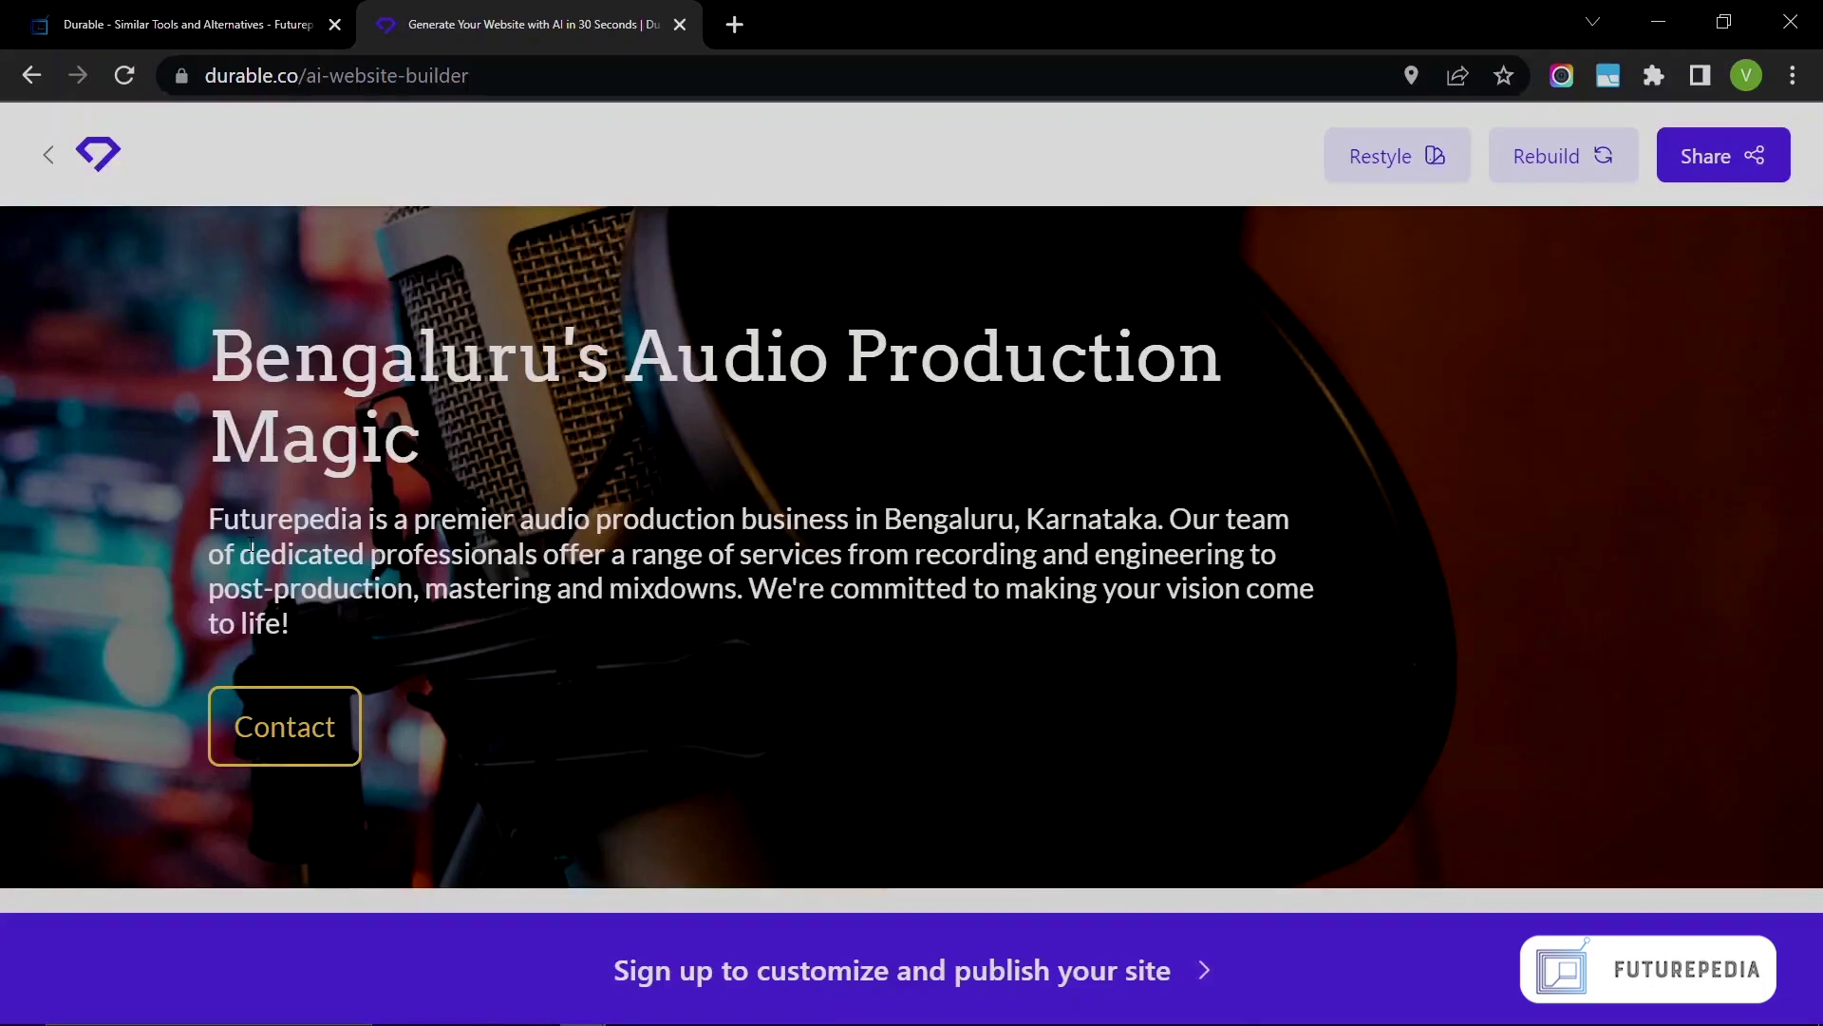
left_click_drag(224, 536, 1282, 558)
left_click(332, 532)
scroll(652, 648, "down", 2)
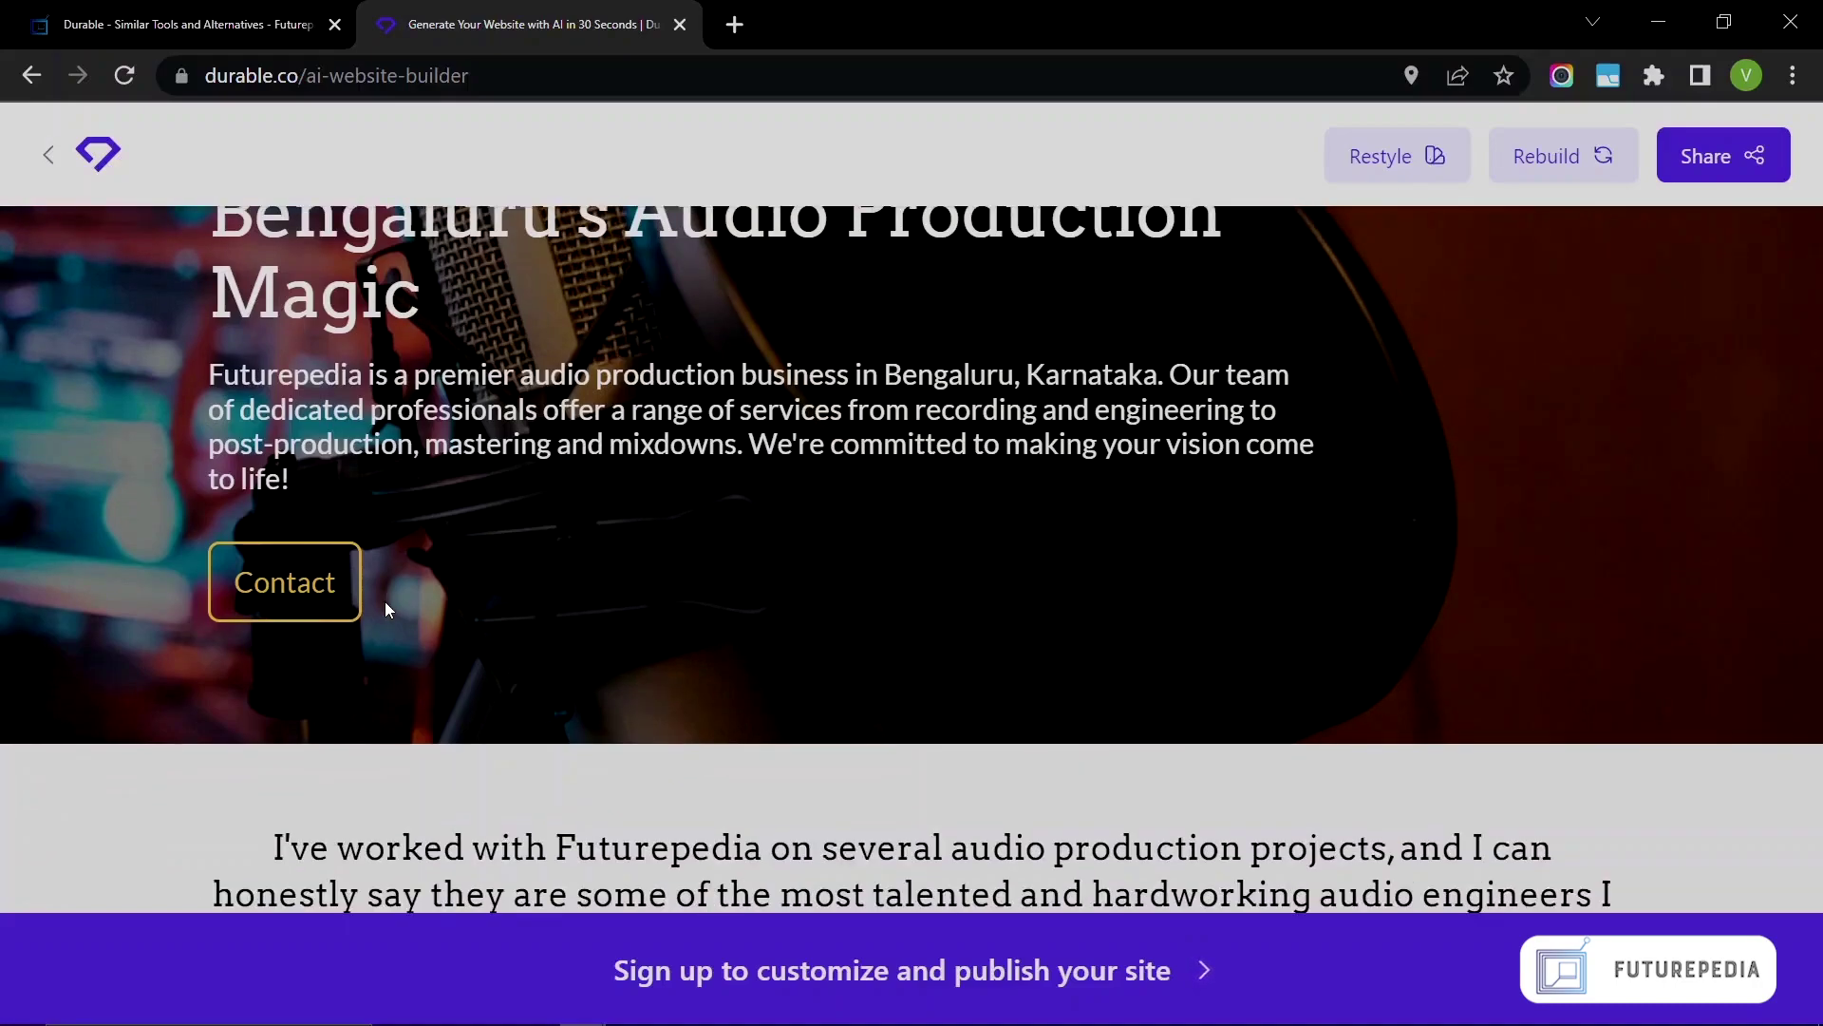
scroll(448, 663, "down", 3)
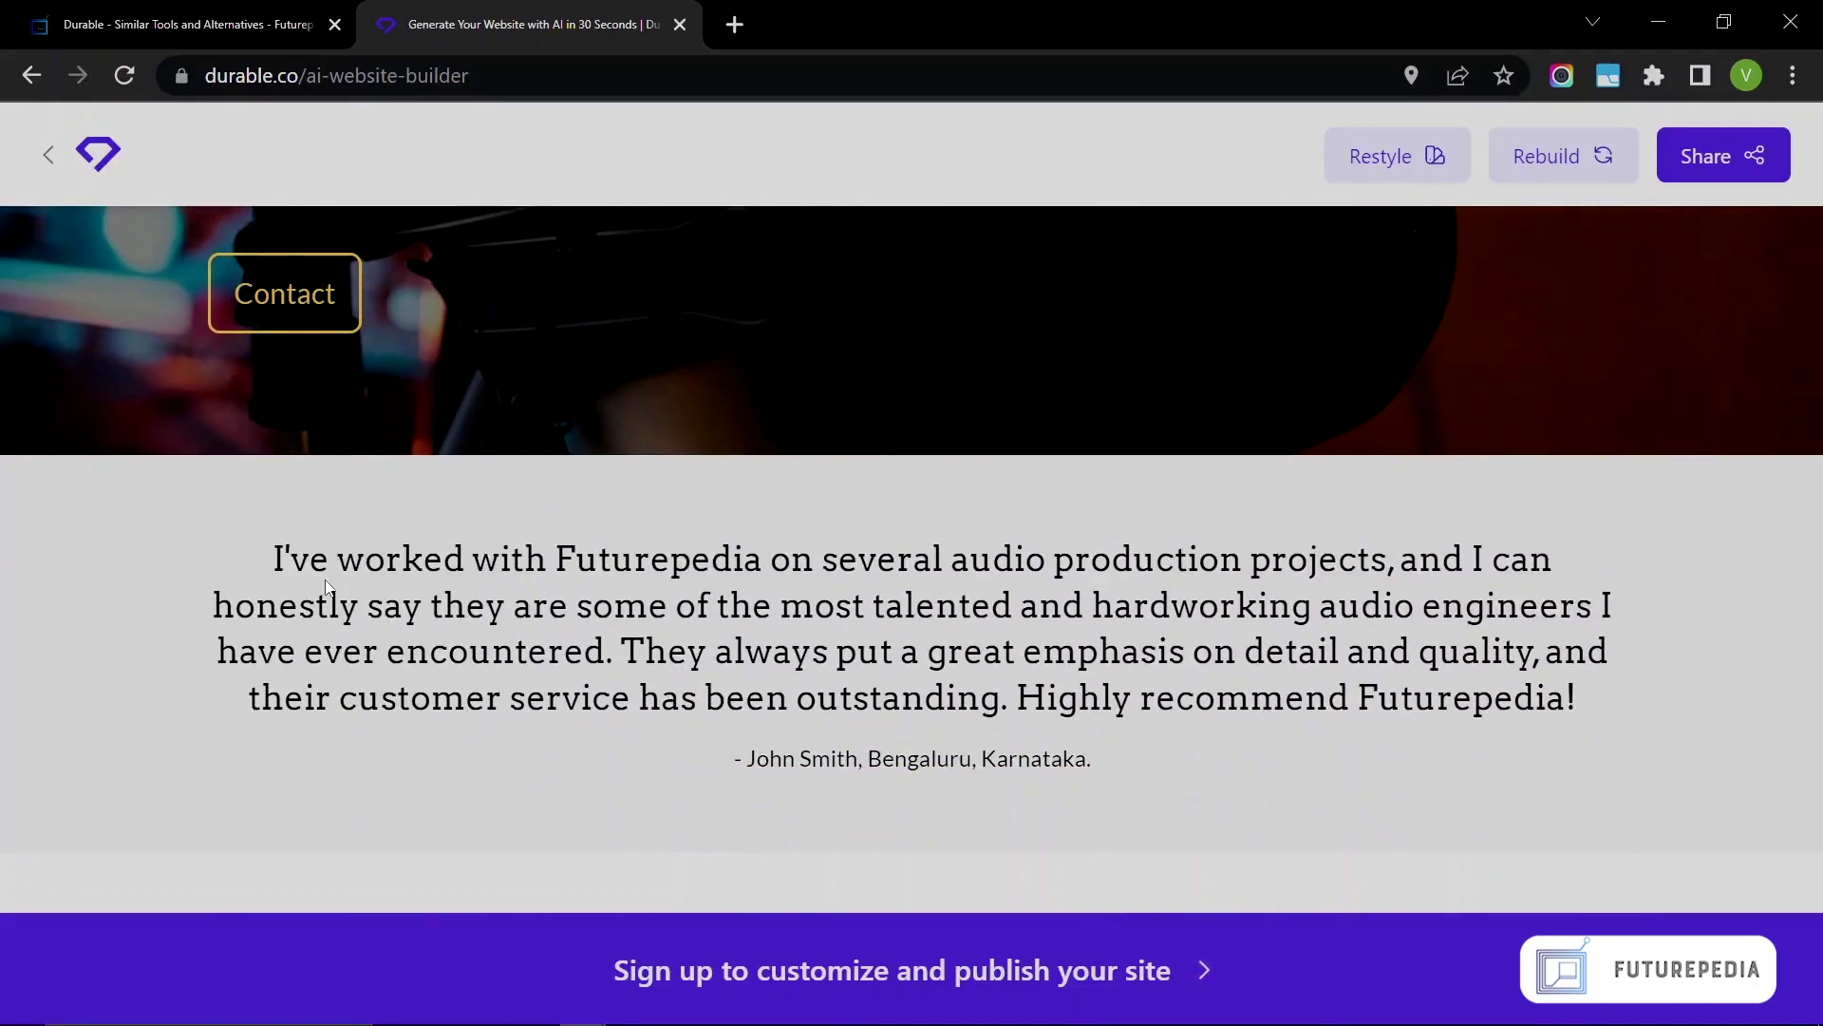
scroll(873, 738, "down", 10)
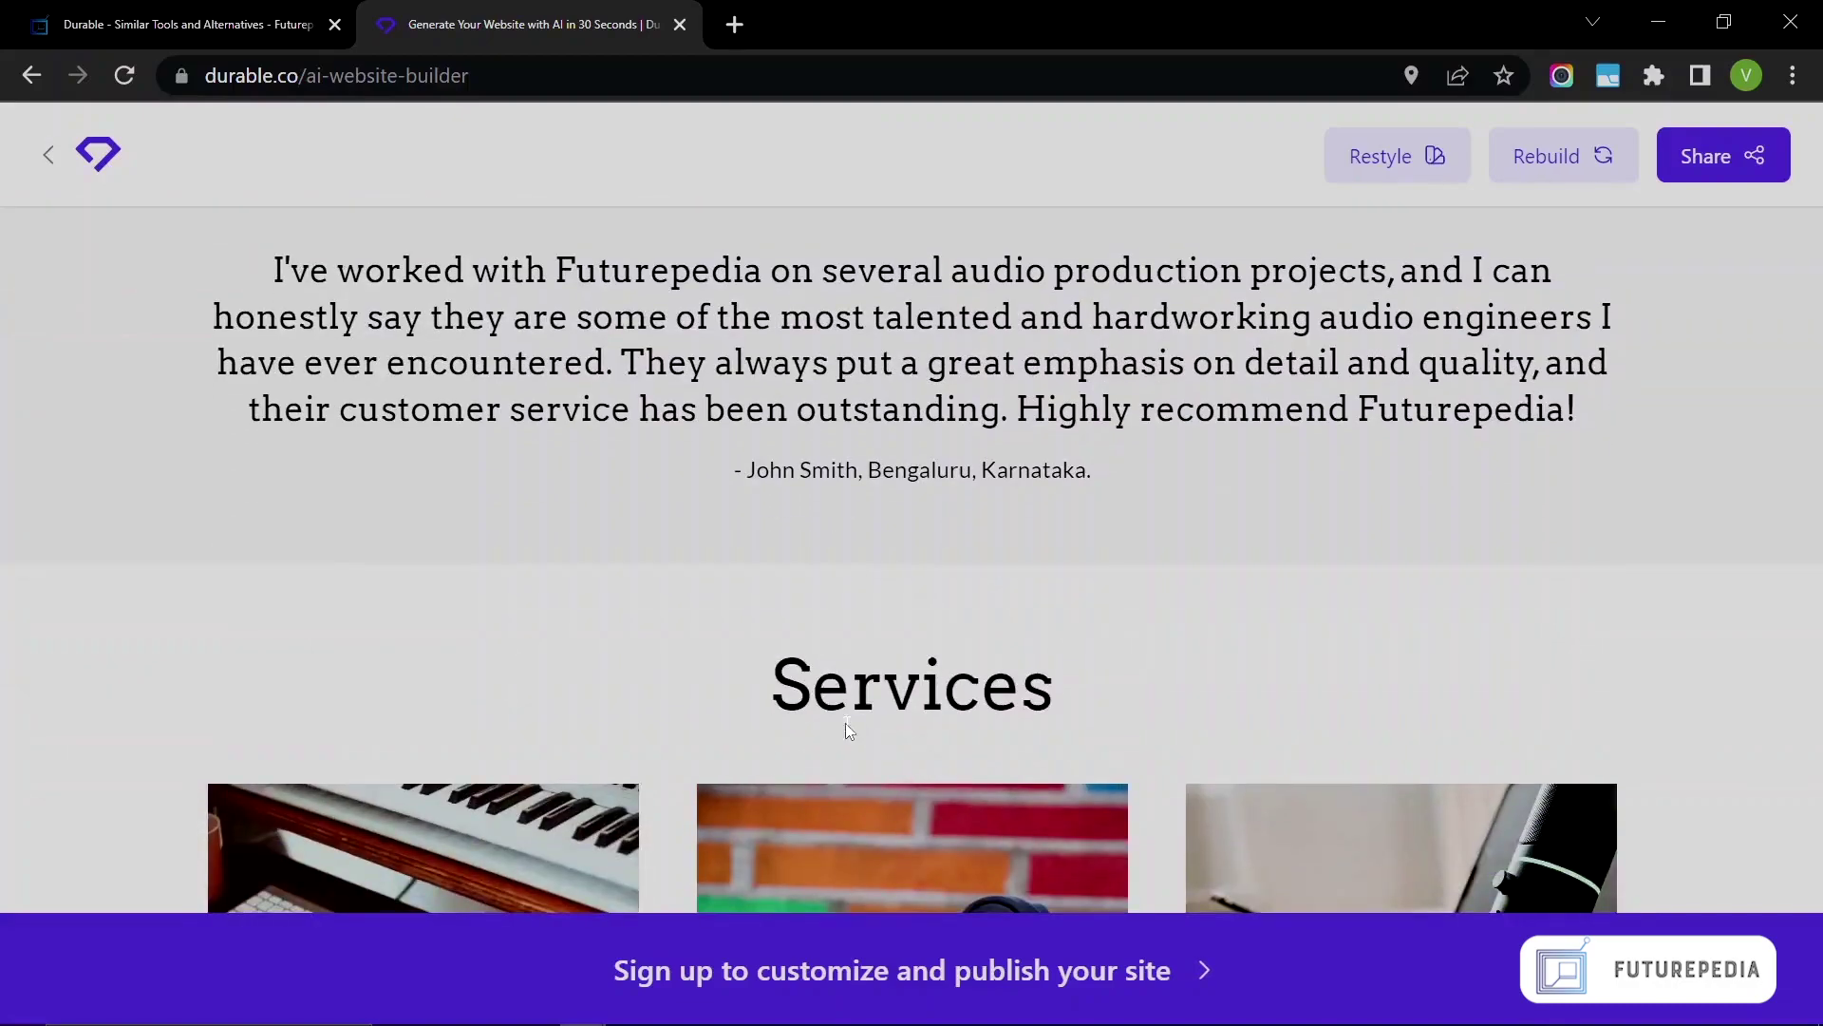
scroll(810, 534, "up", 12)
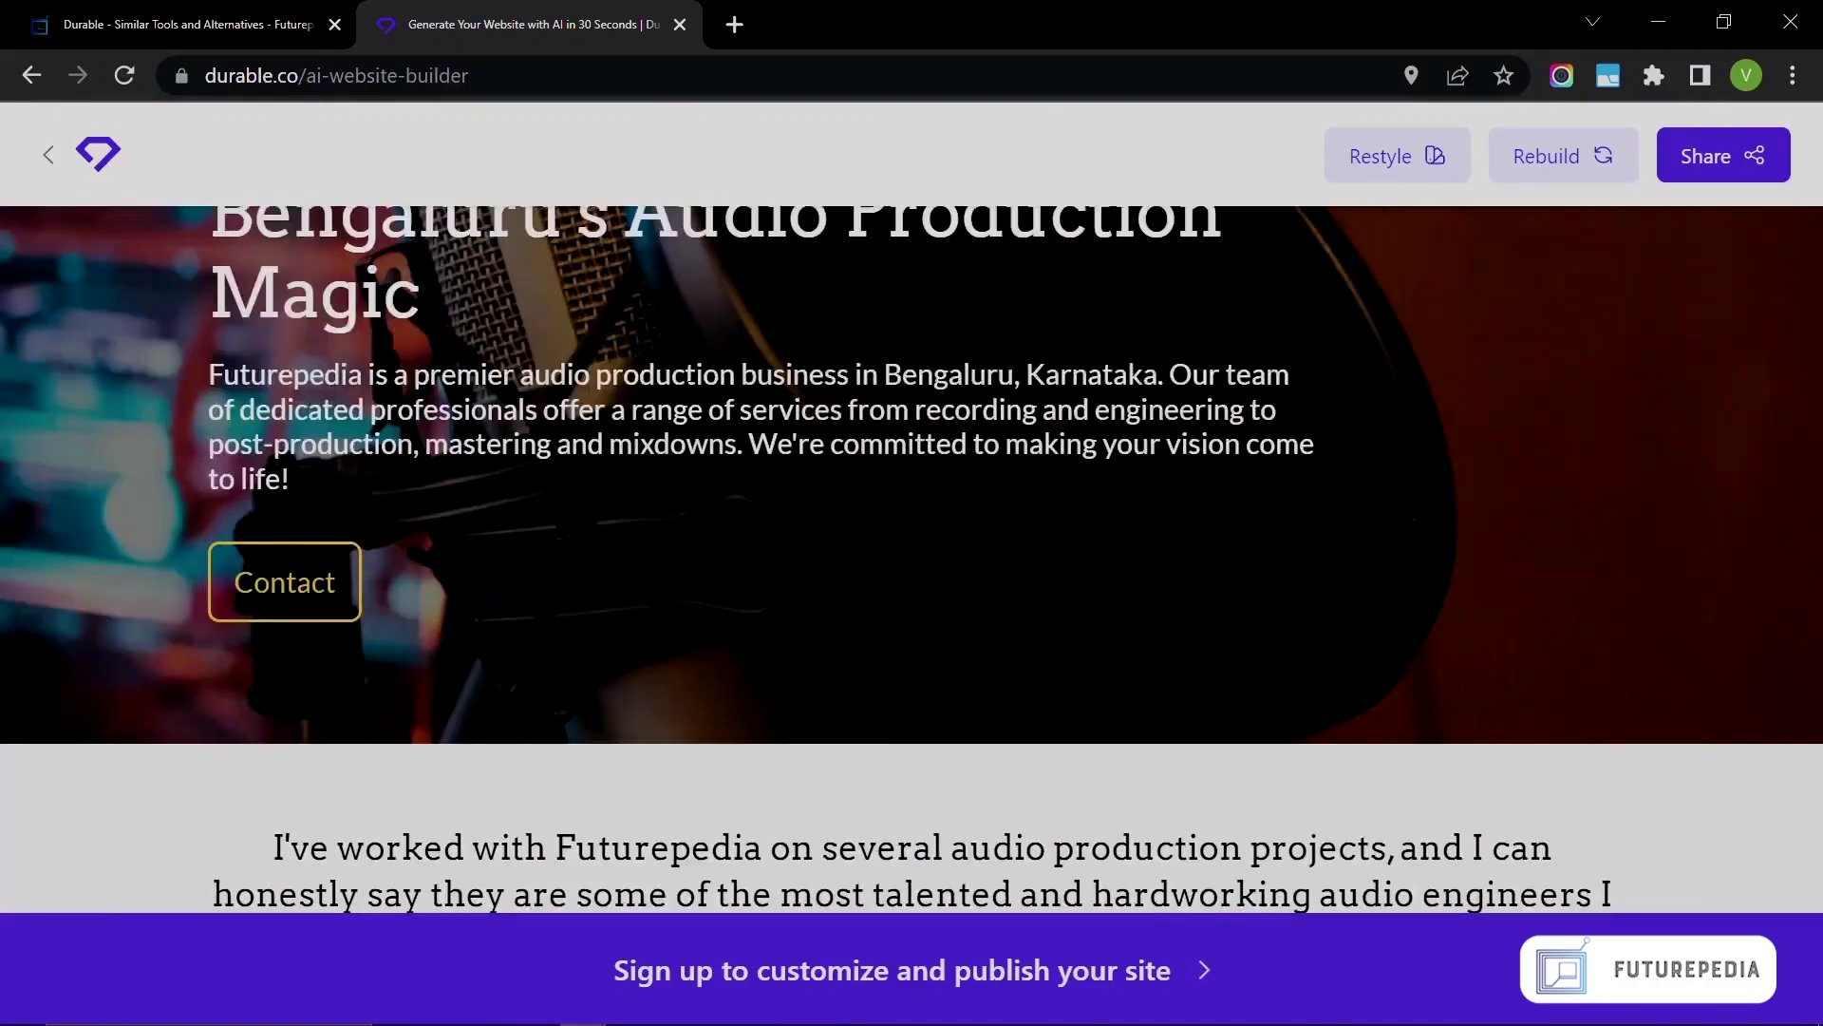
scroll(496, 575, "down", 10)
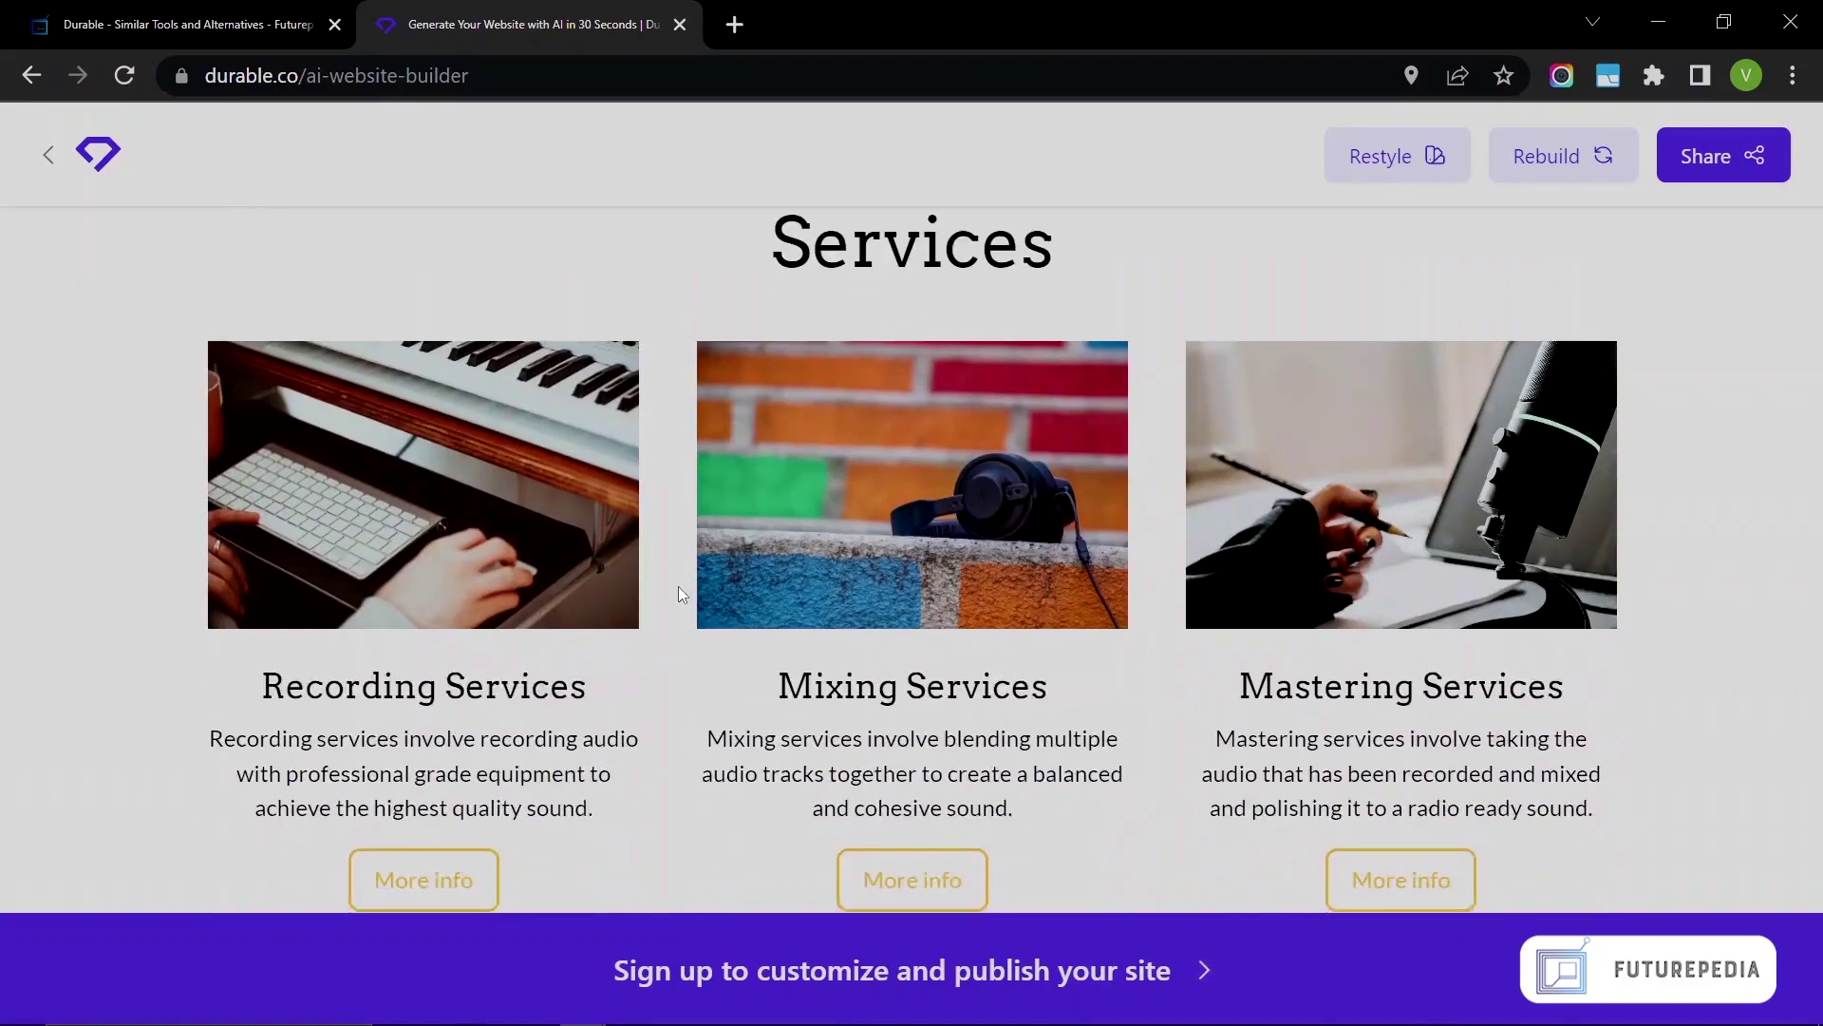
scroll(680, 594, "down", 1)
scroll(470, 475, "up", 2)
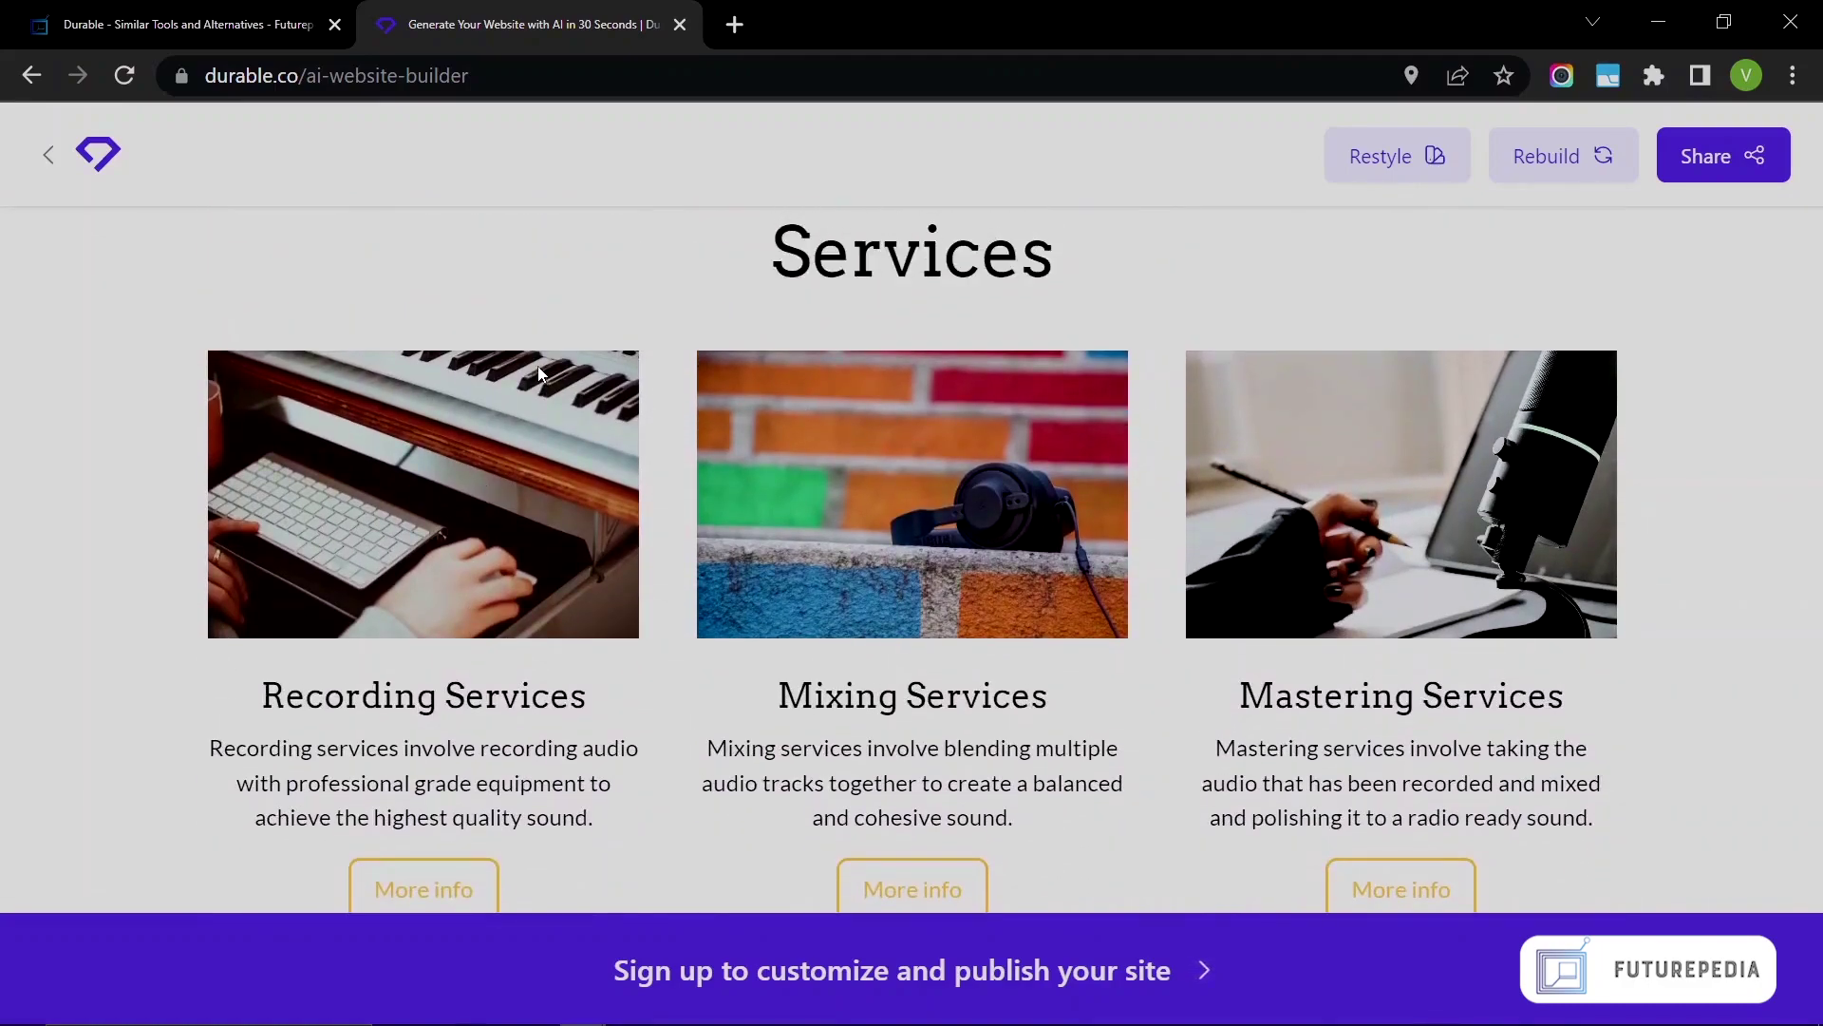
scroll(1273, 497, "down", 6)
scroll(1177, 503, "down", 4)
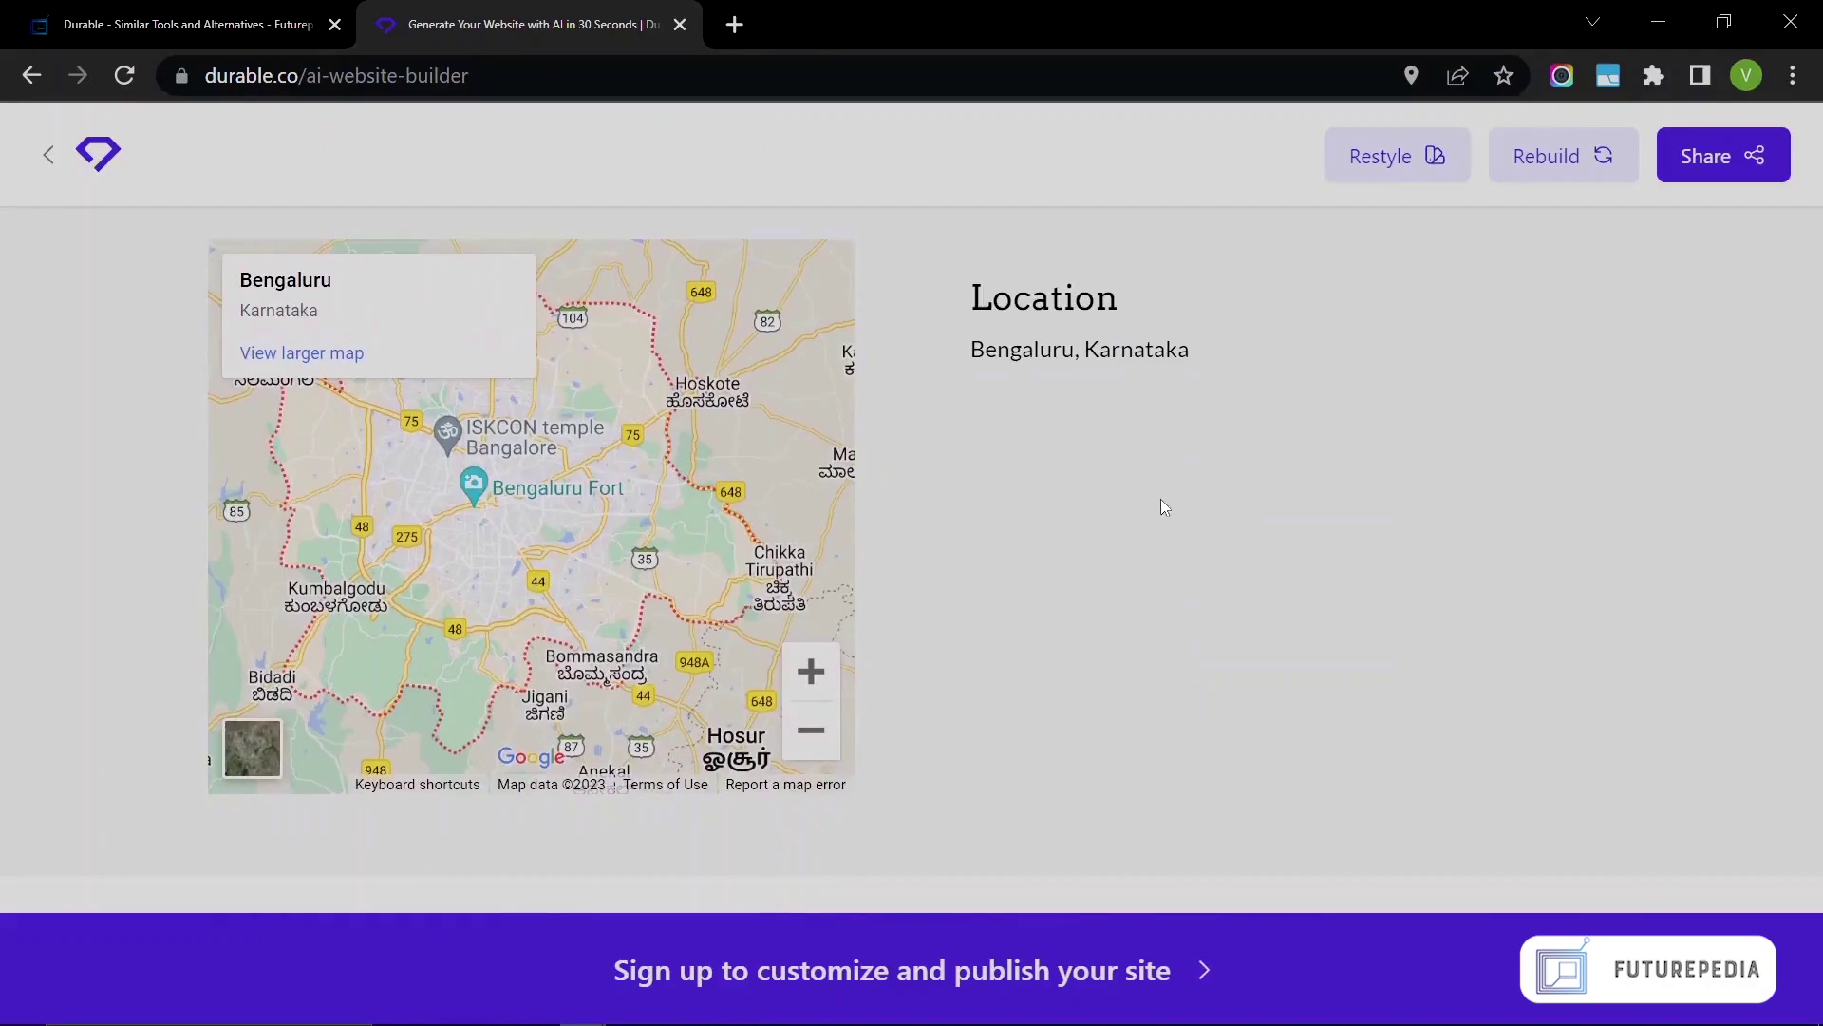
scroll(883, 399, "down", 6)
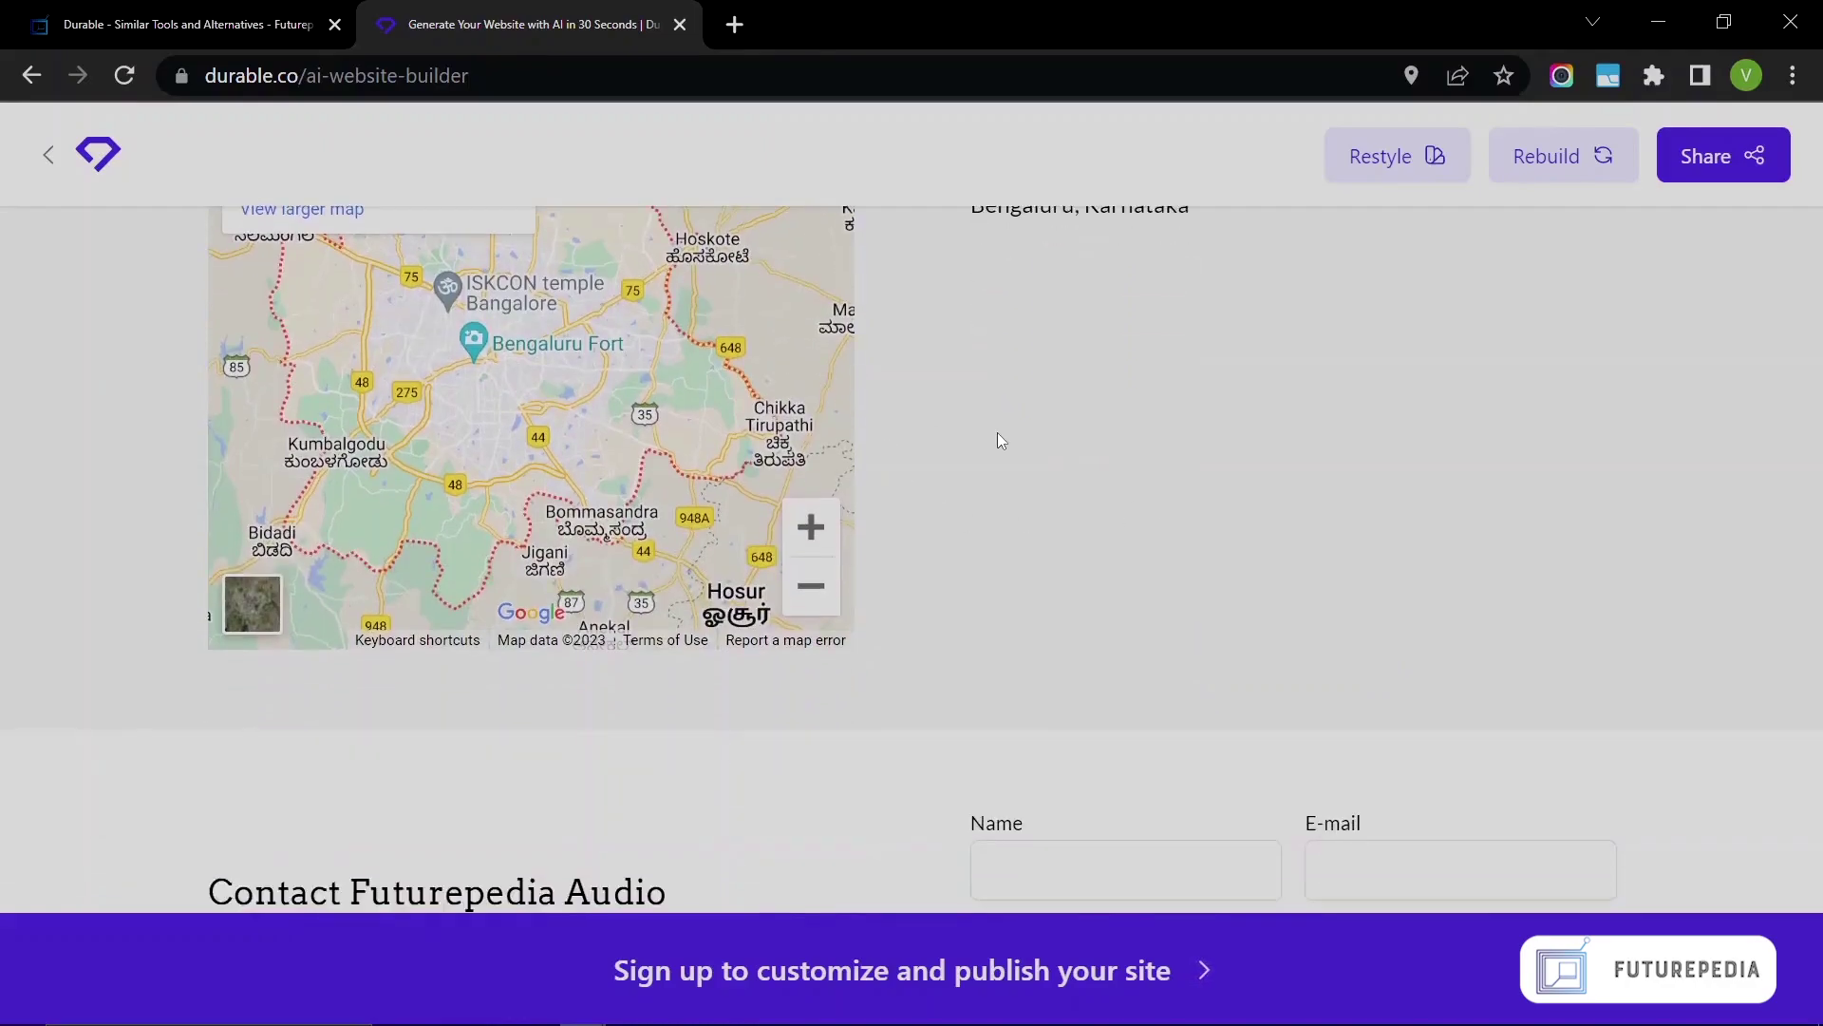
scroll(626, 475, "down", 5)
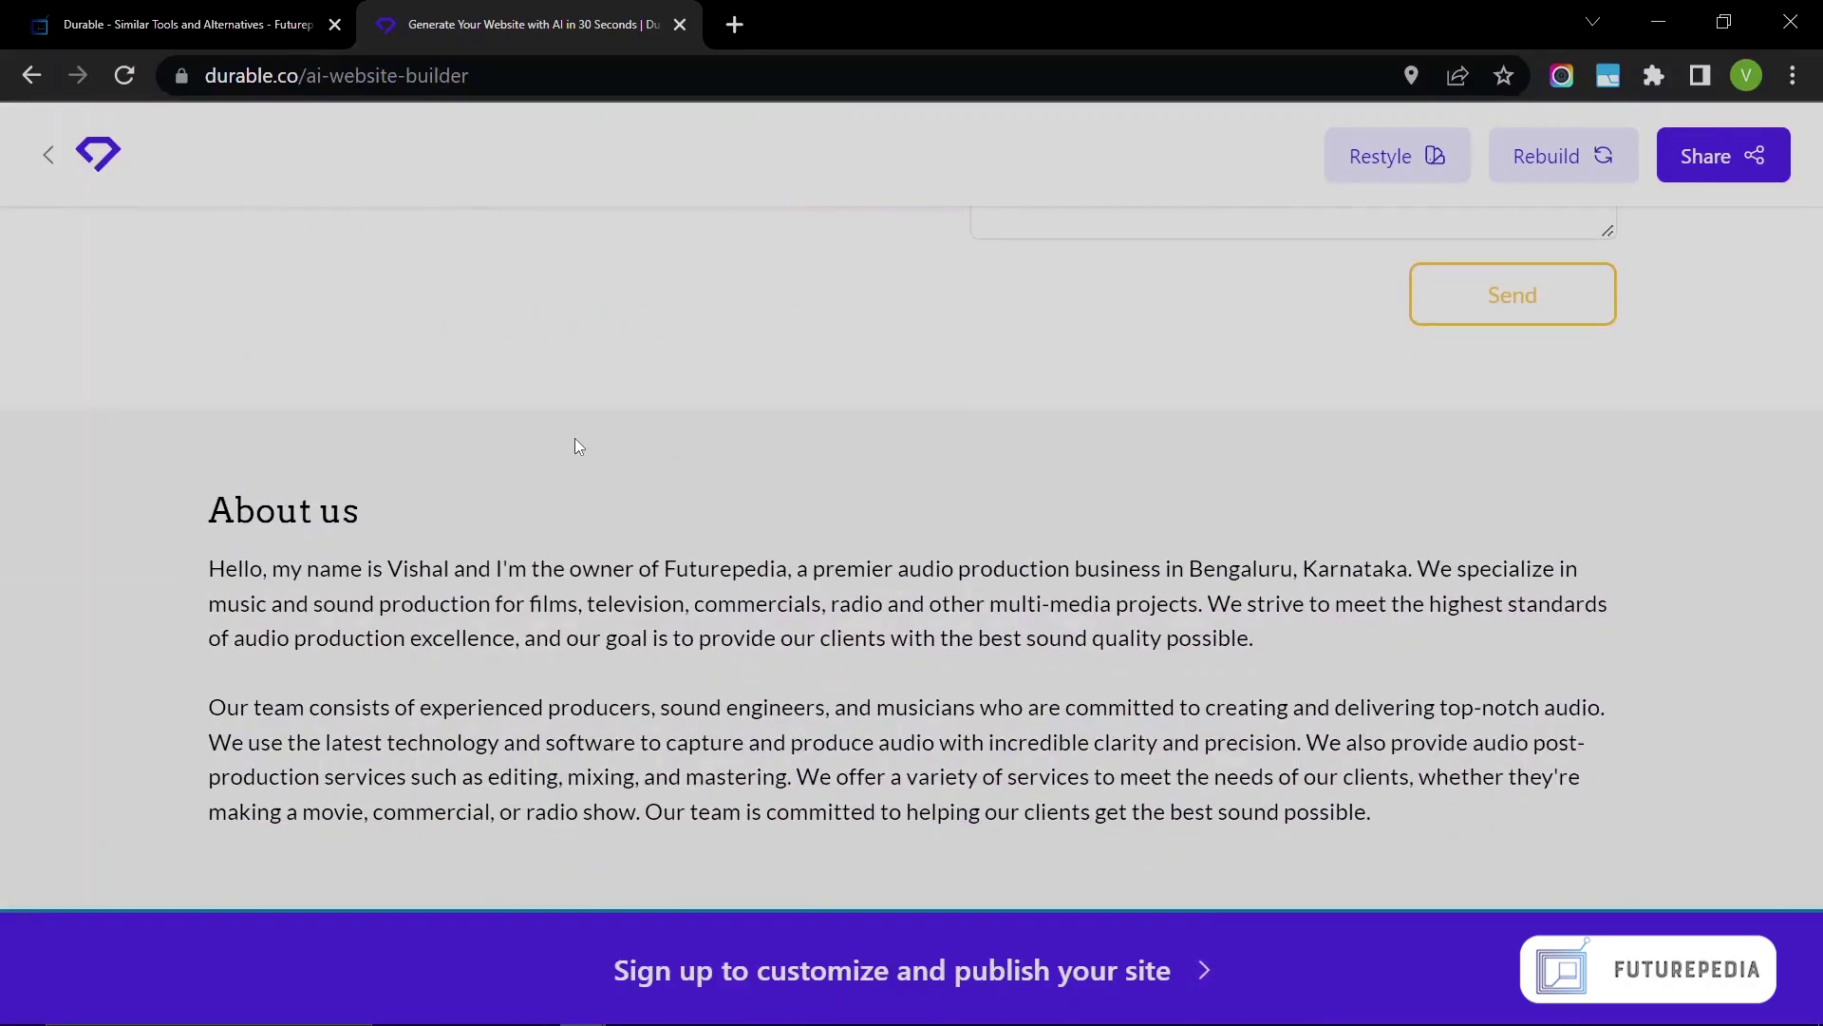
scroll(574, 442, "down", 2)
scroll(961, 458, "down", 1)
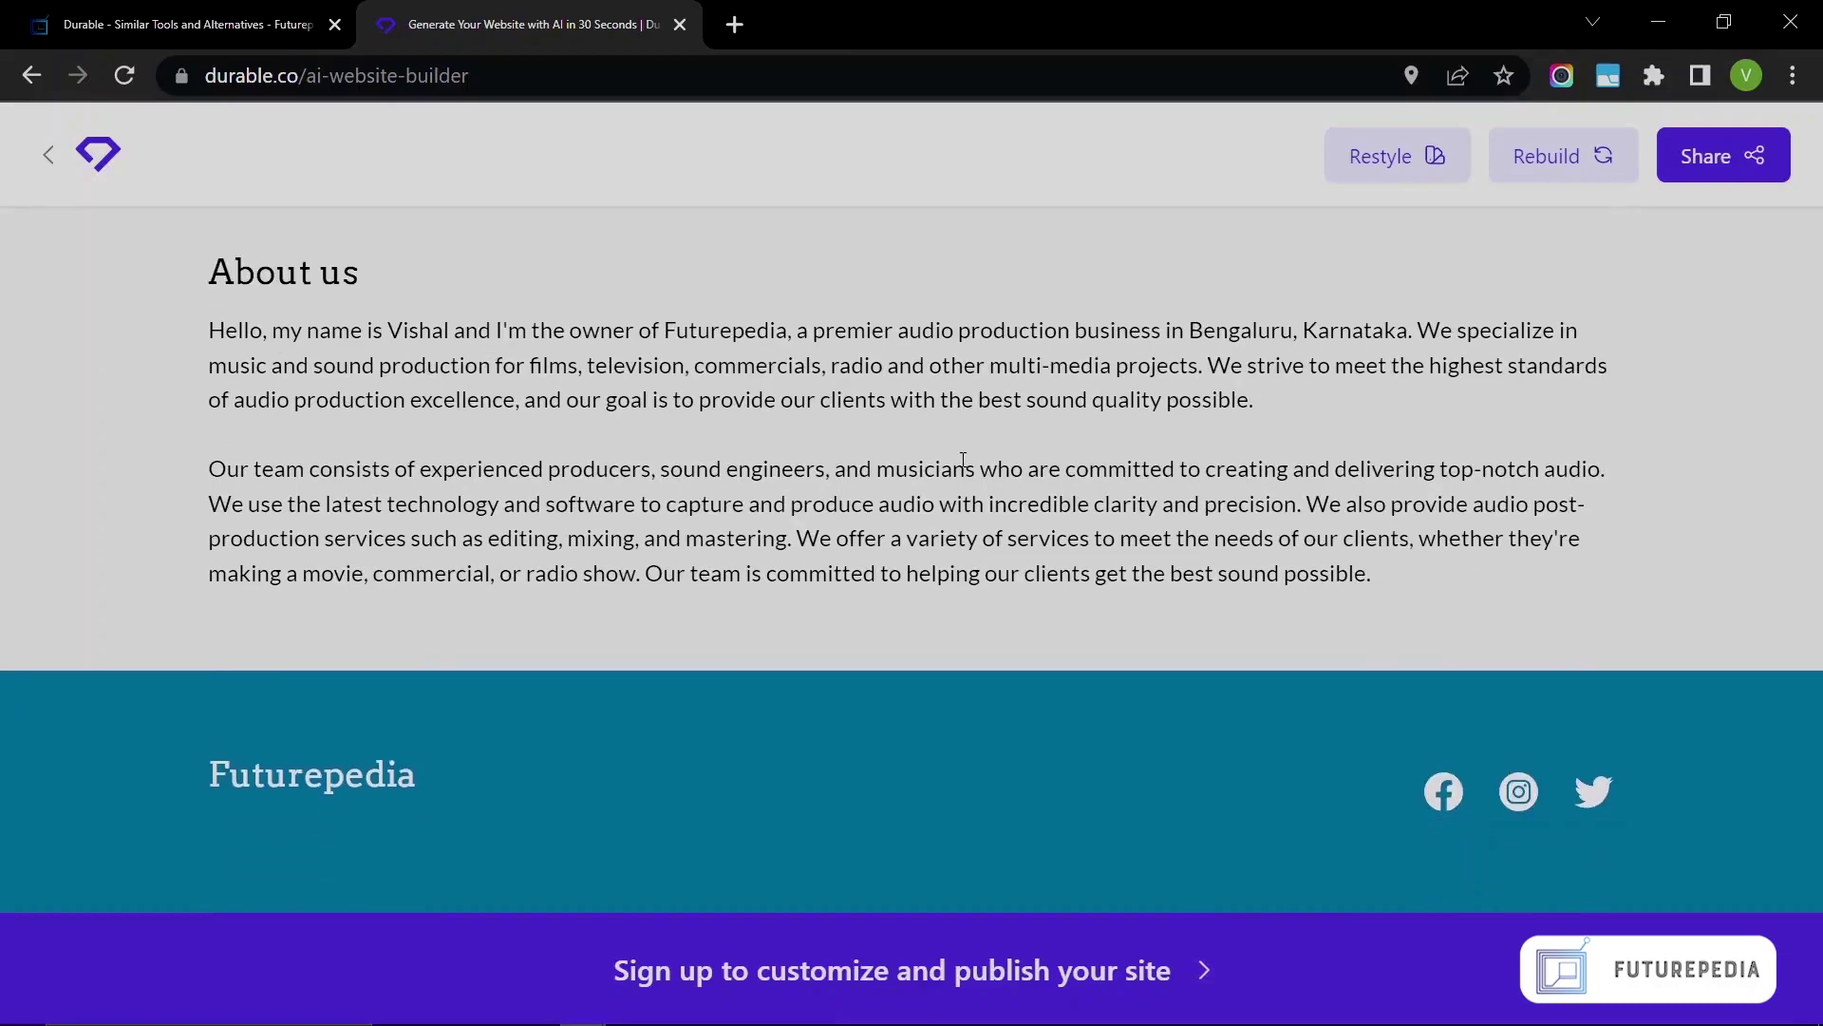
scroll(961, 459, "up", 12)
scroll(961, 459, "up", 15)
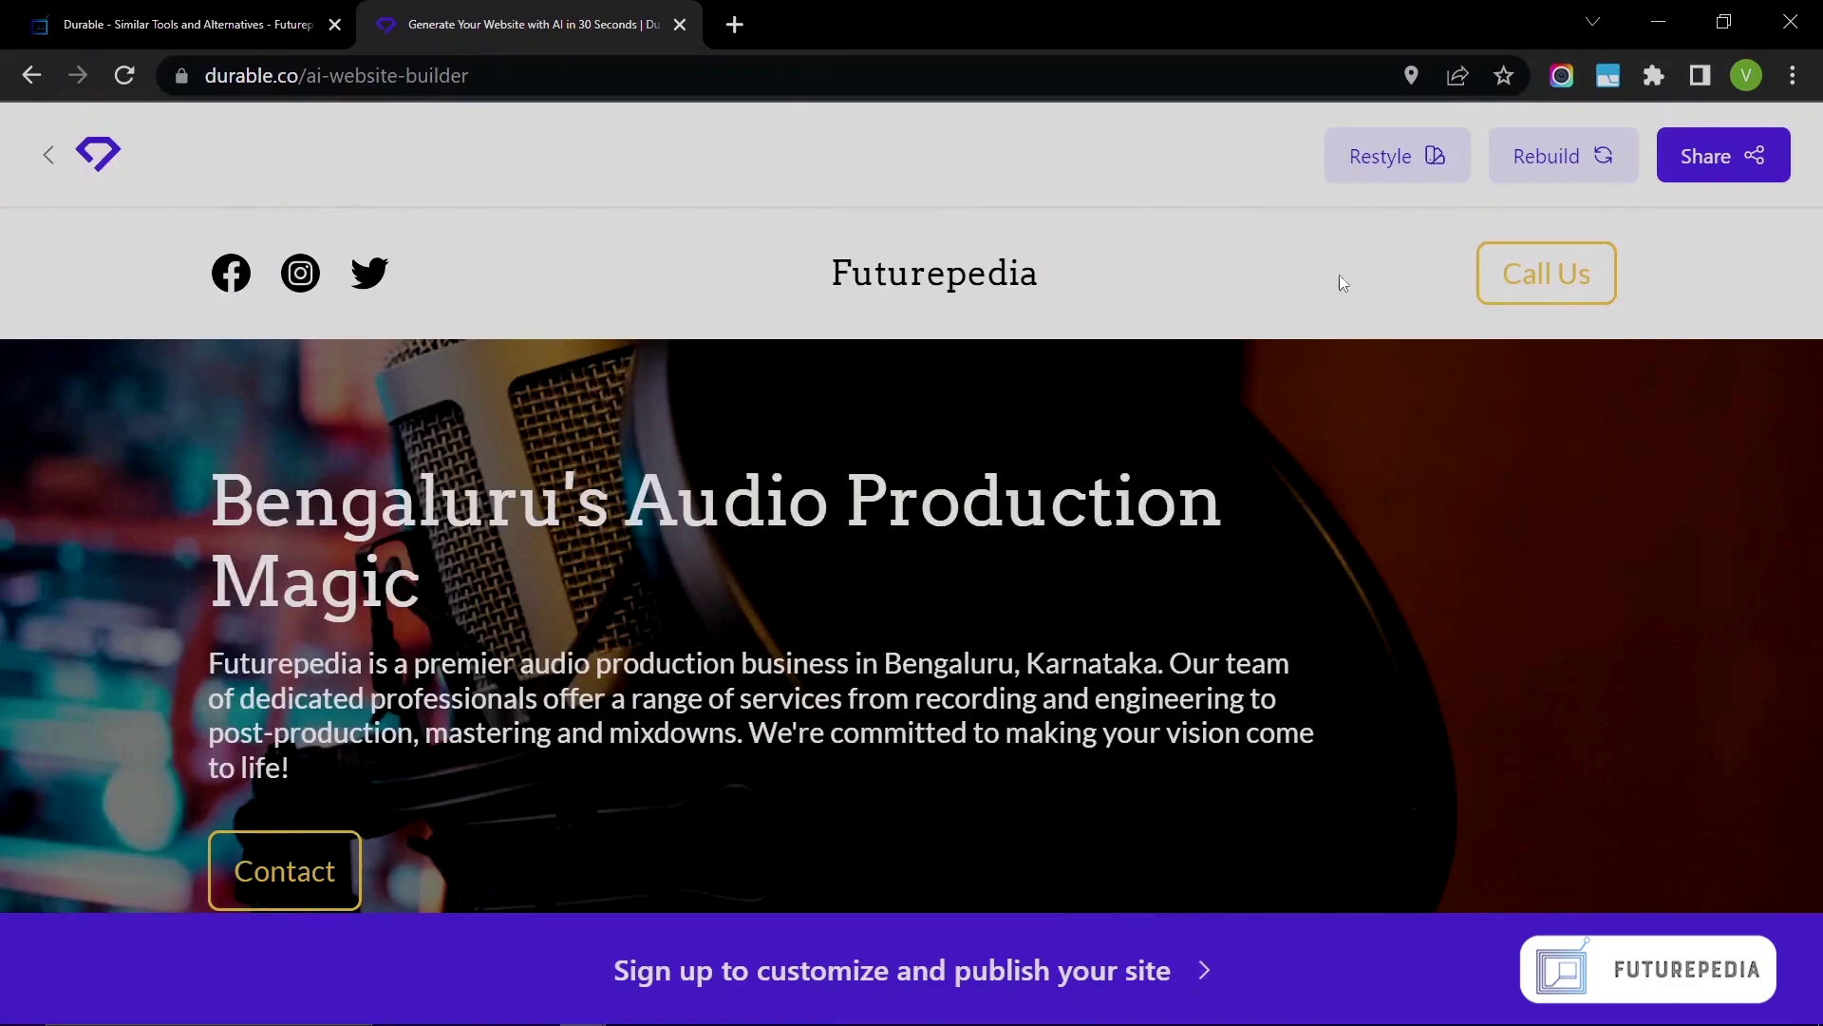
Leave Restyle unchanged and rebuild the whole site into the 'Bengaluru's Audio Production Master!' design.
left_click(1389, 169)
scroll(864, 557, "down", 5)
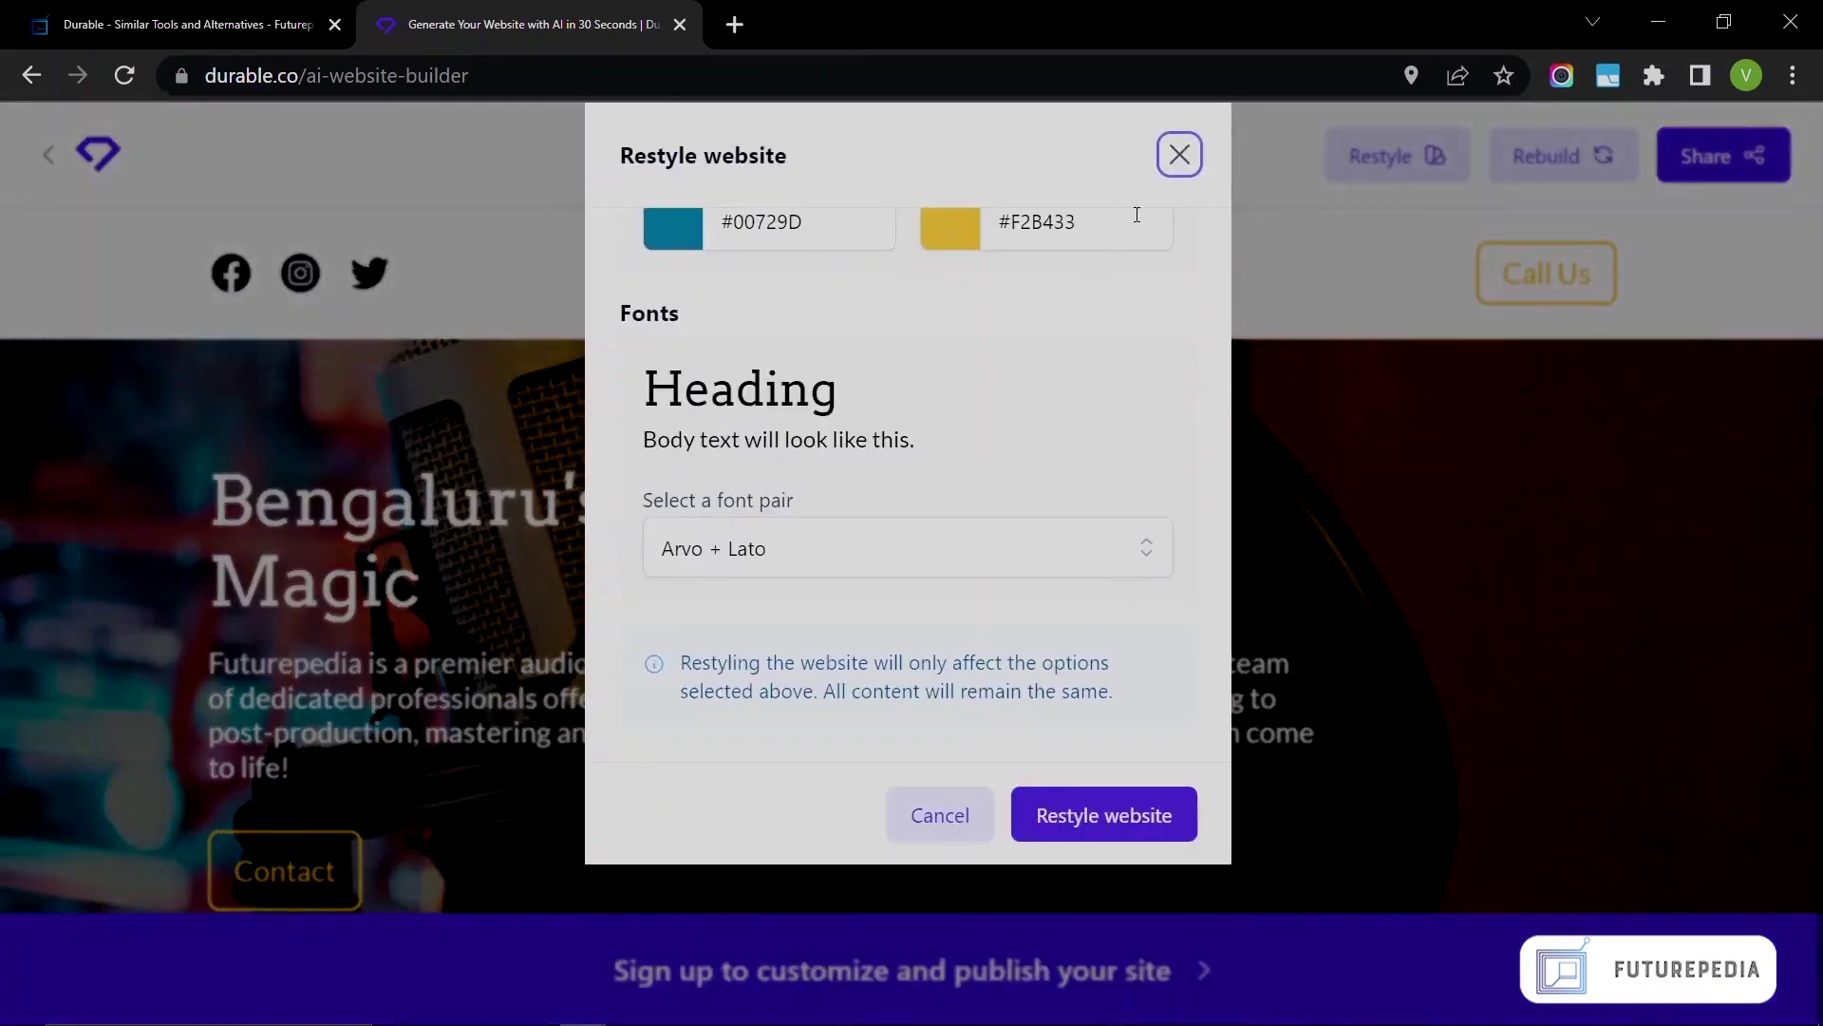
left_click(1178, 151)
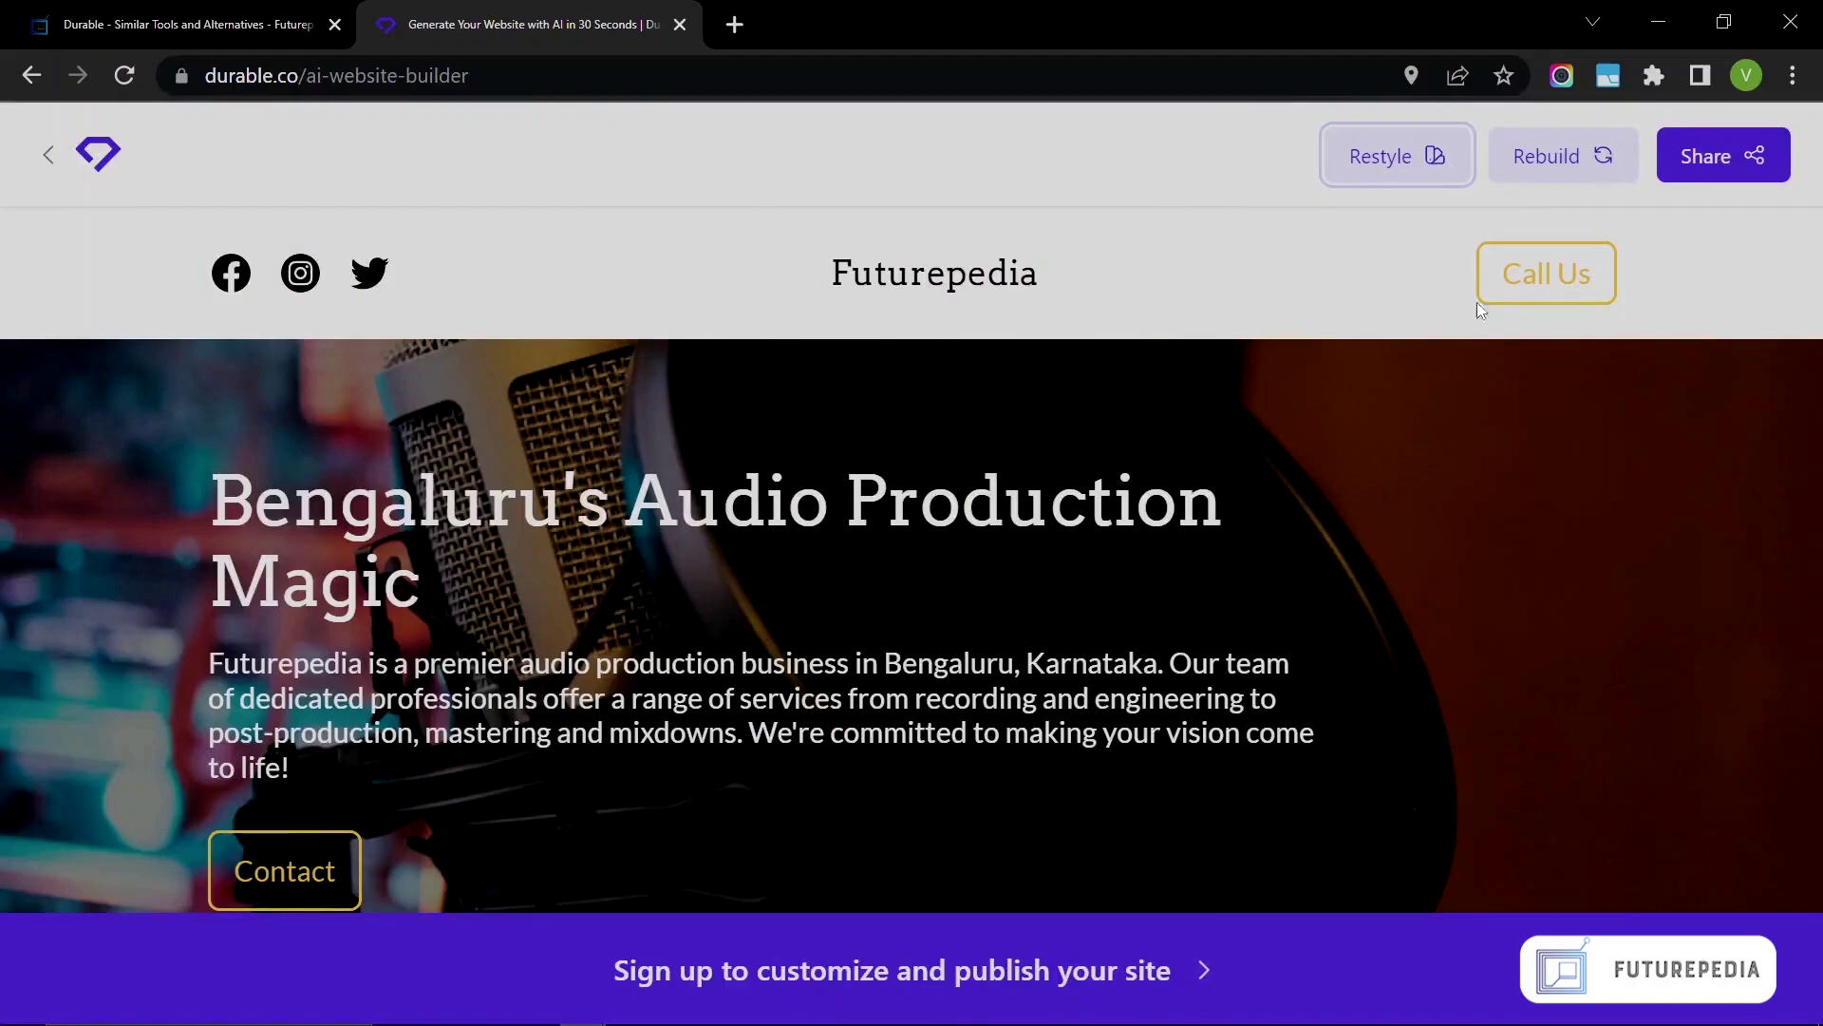
left_click(1565, 167)
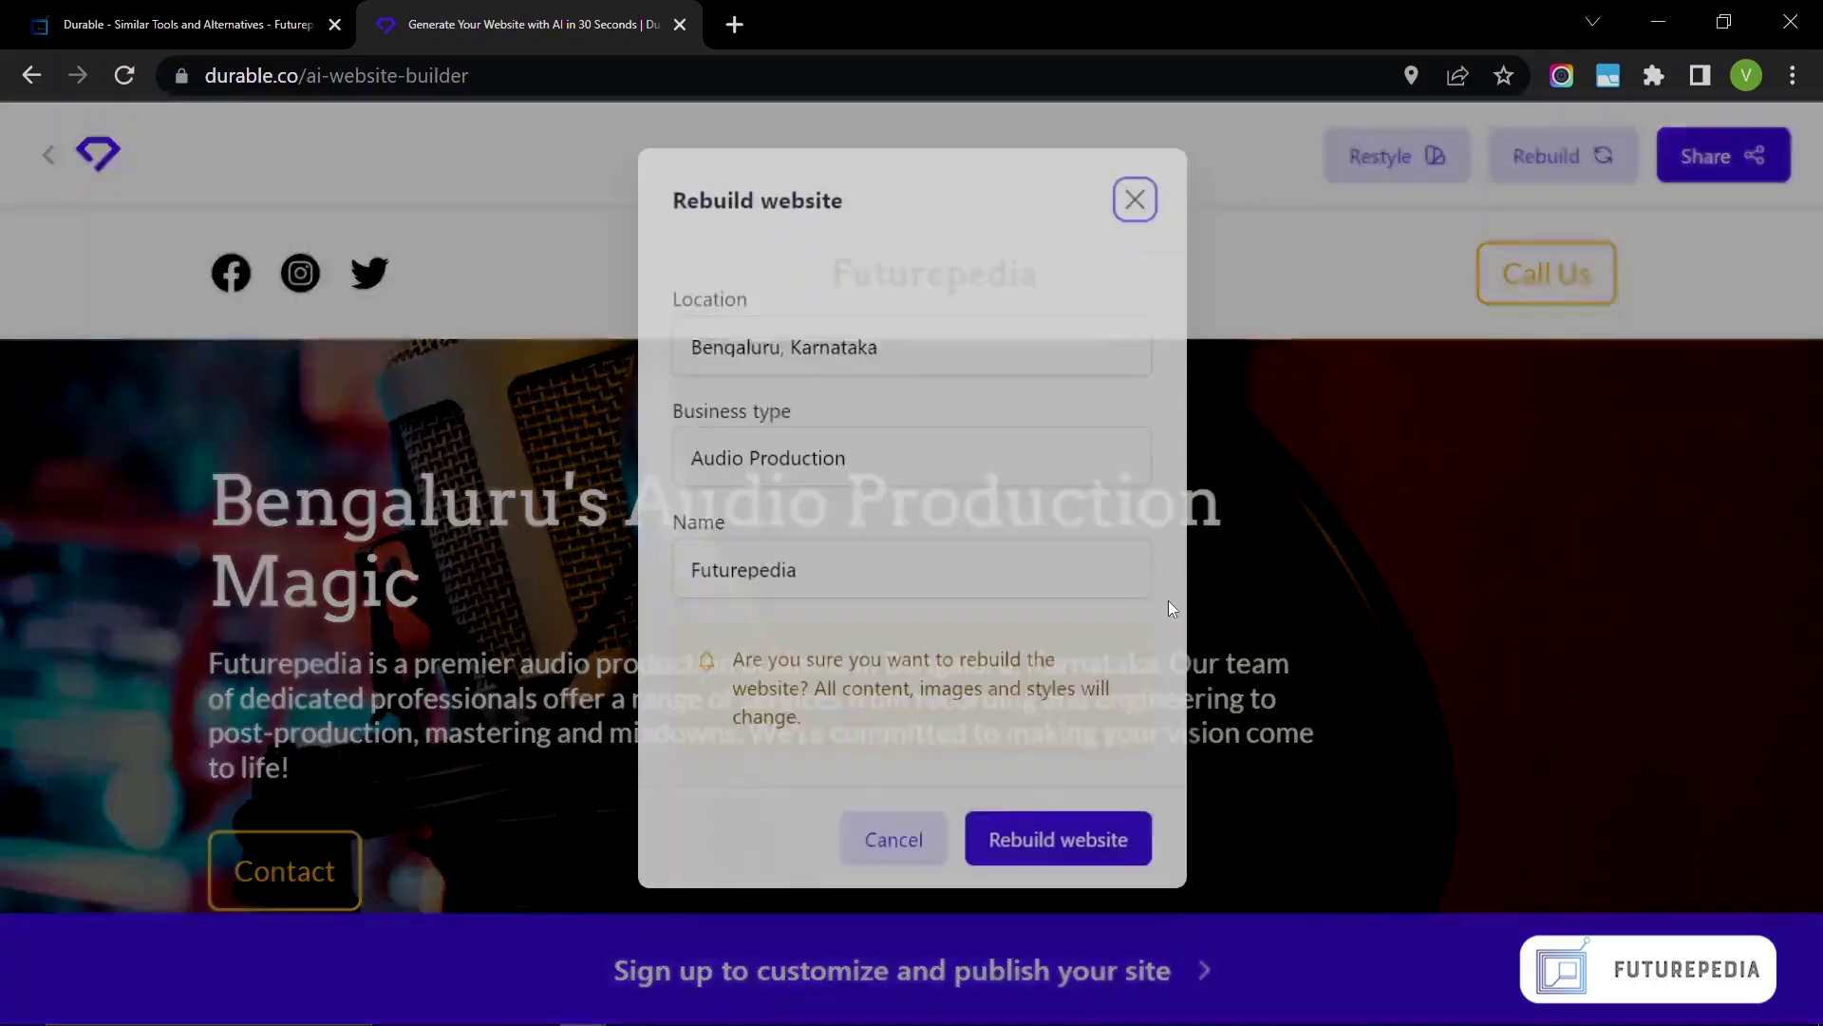
left_click(1050, 845)
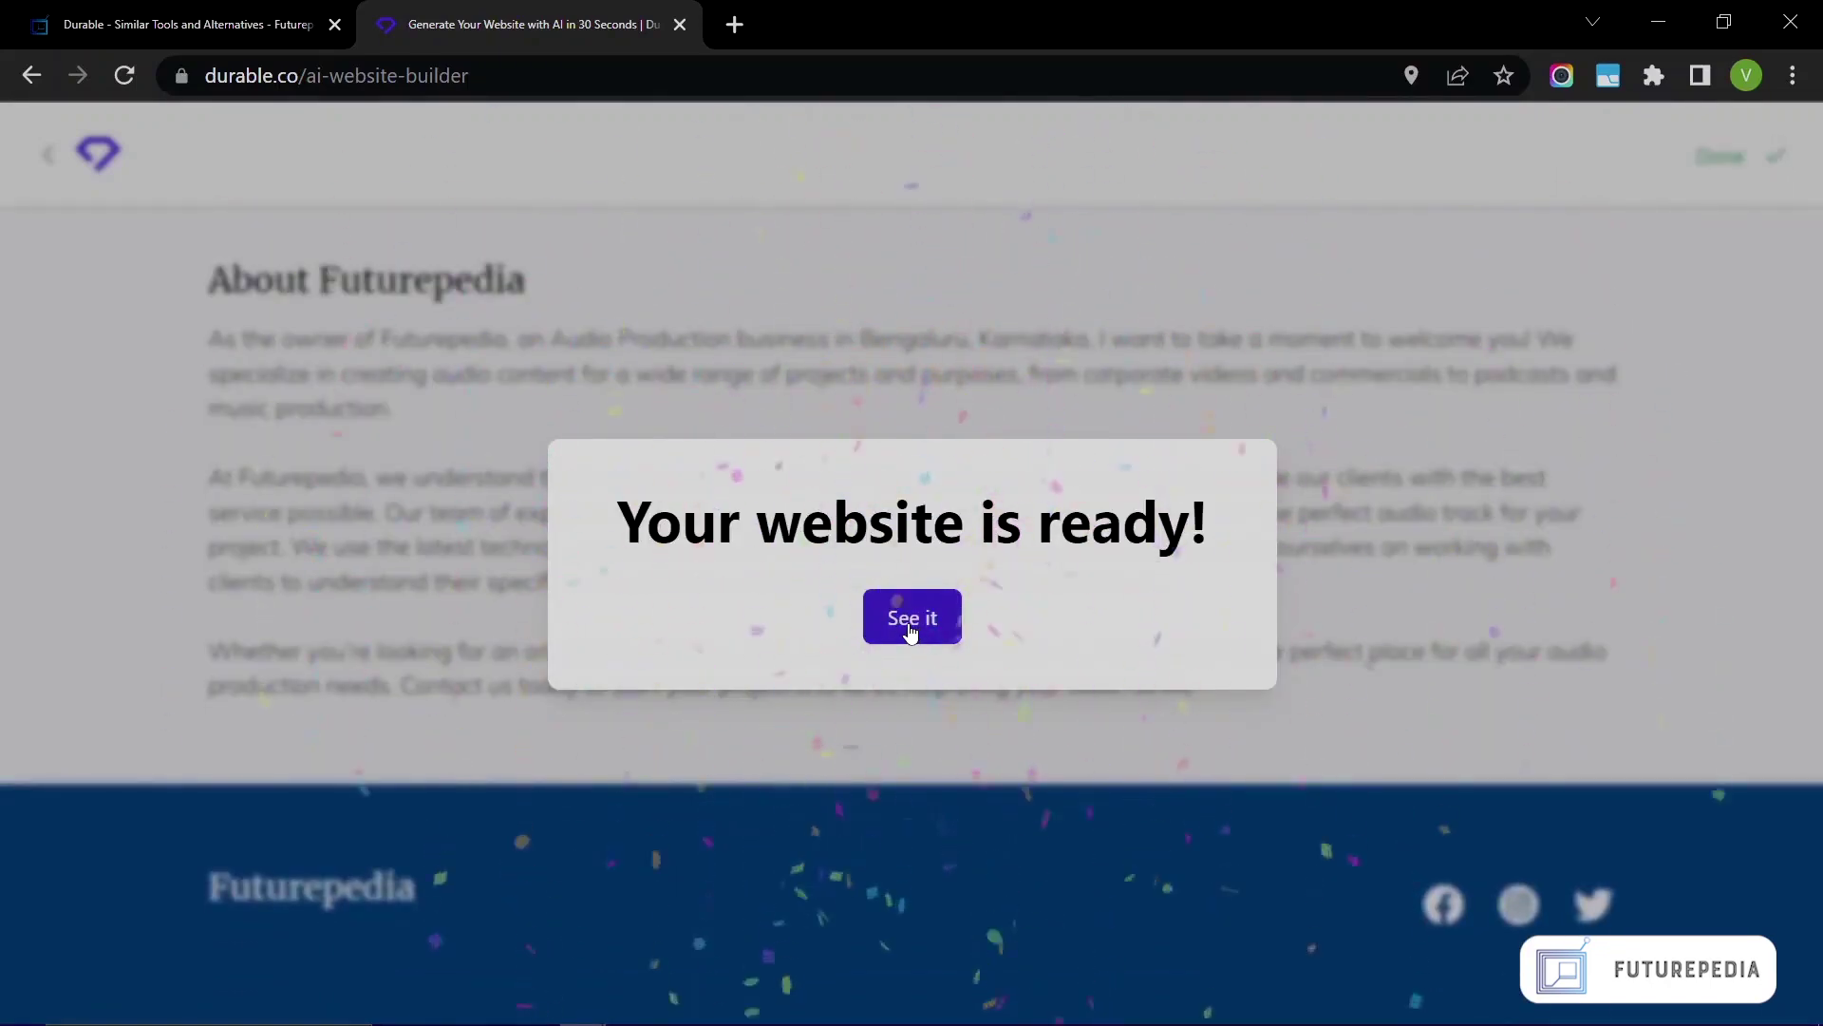
left_click(913, 619)
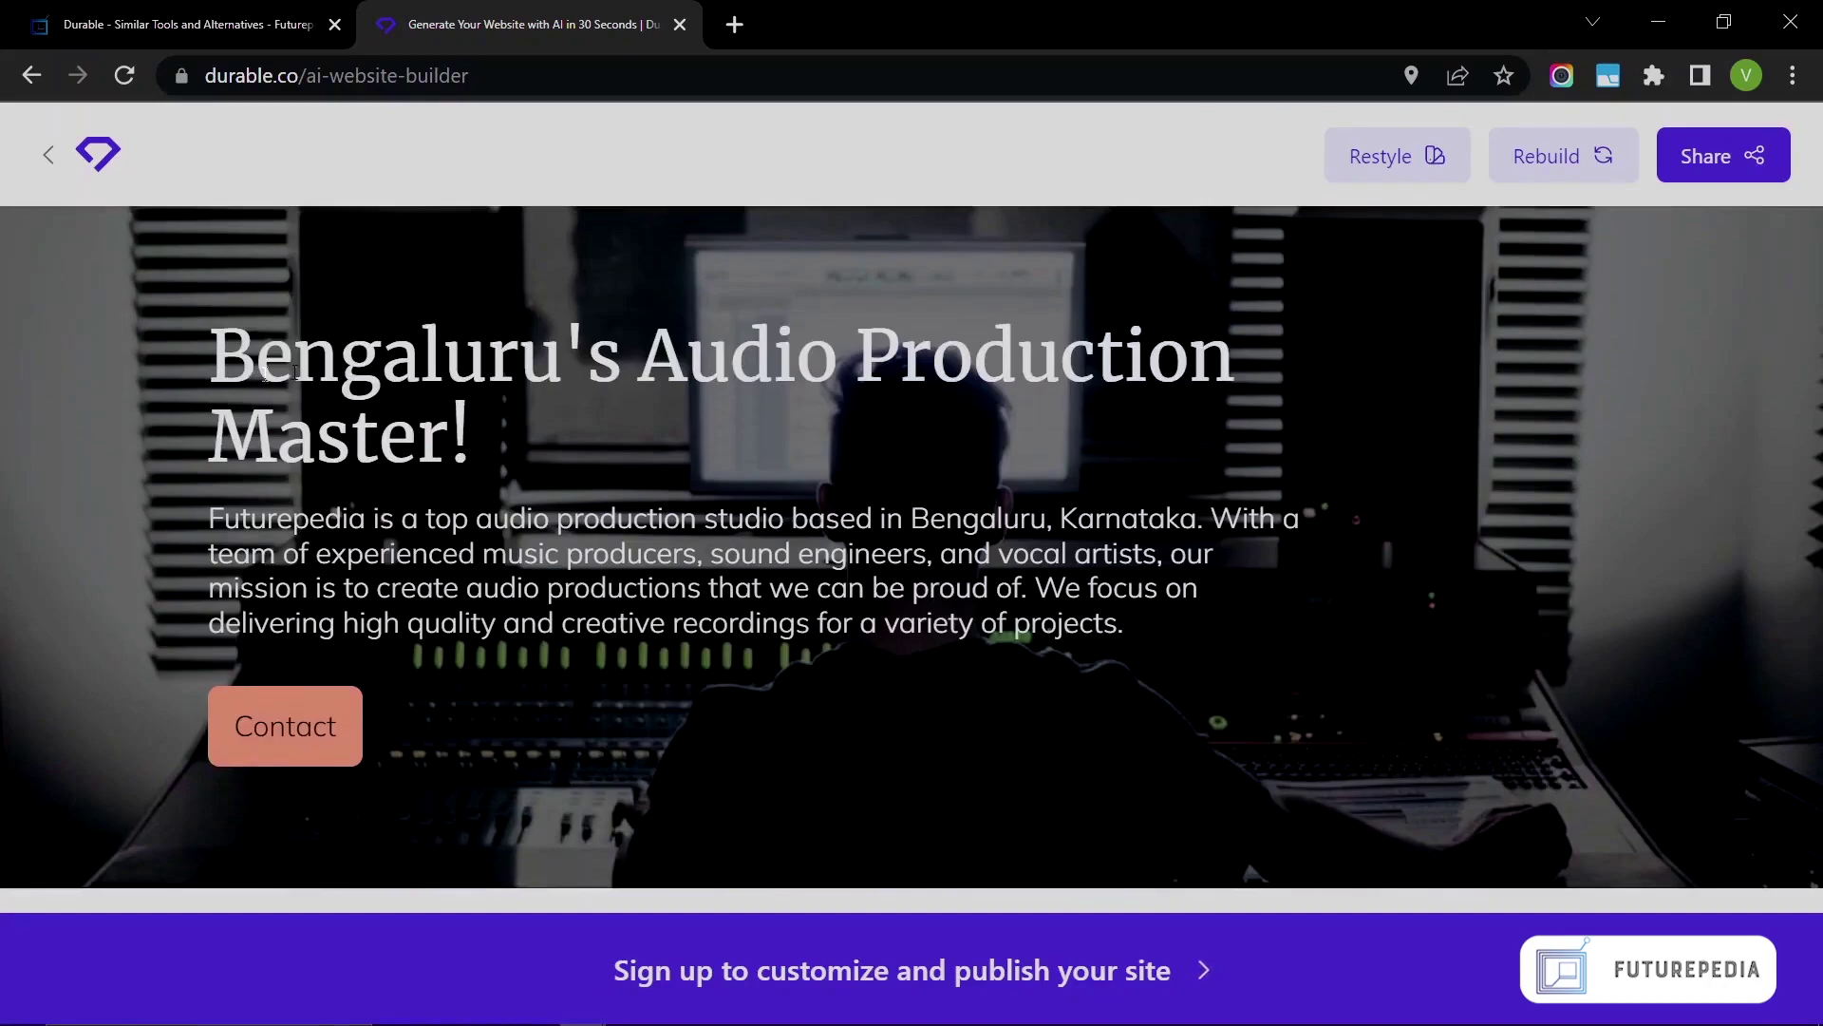
scroll(579, 504, "down", 2)
scroll(504, 326, "up", 3)
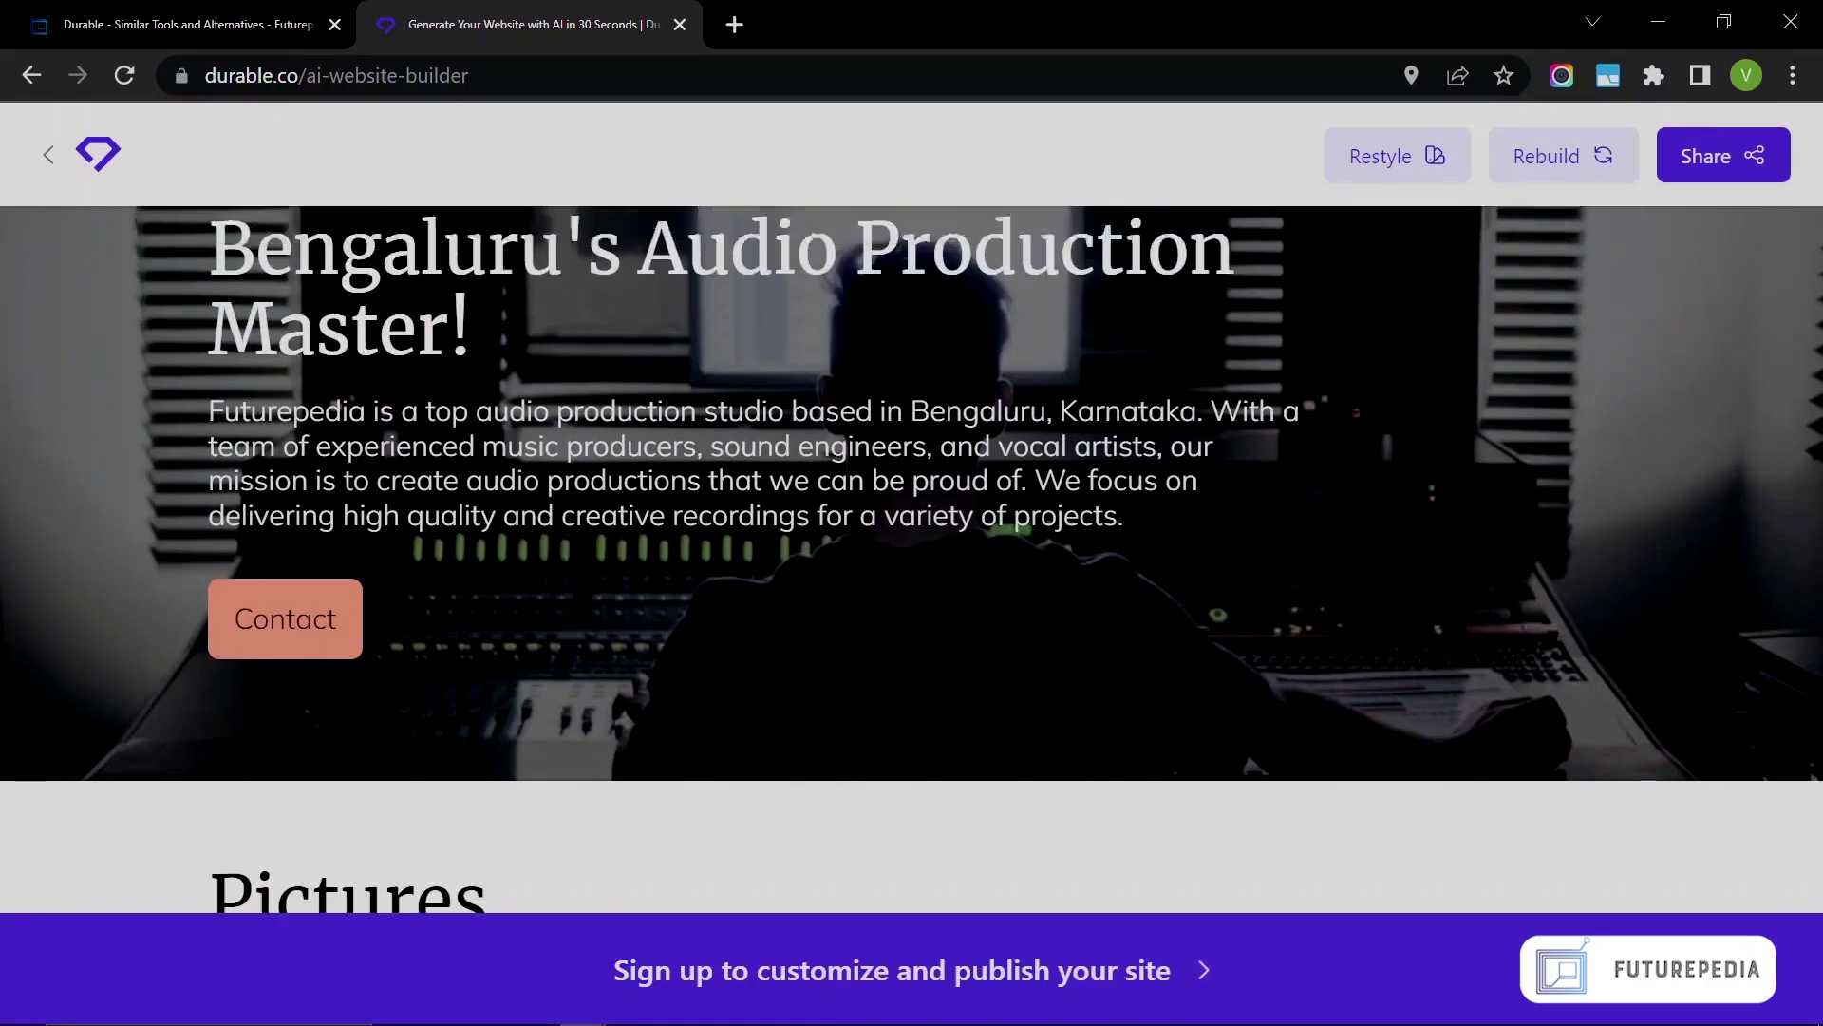
scroll(835, 353, "down", 1)
scroll(835, 354, "up", 2)
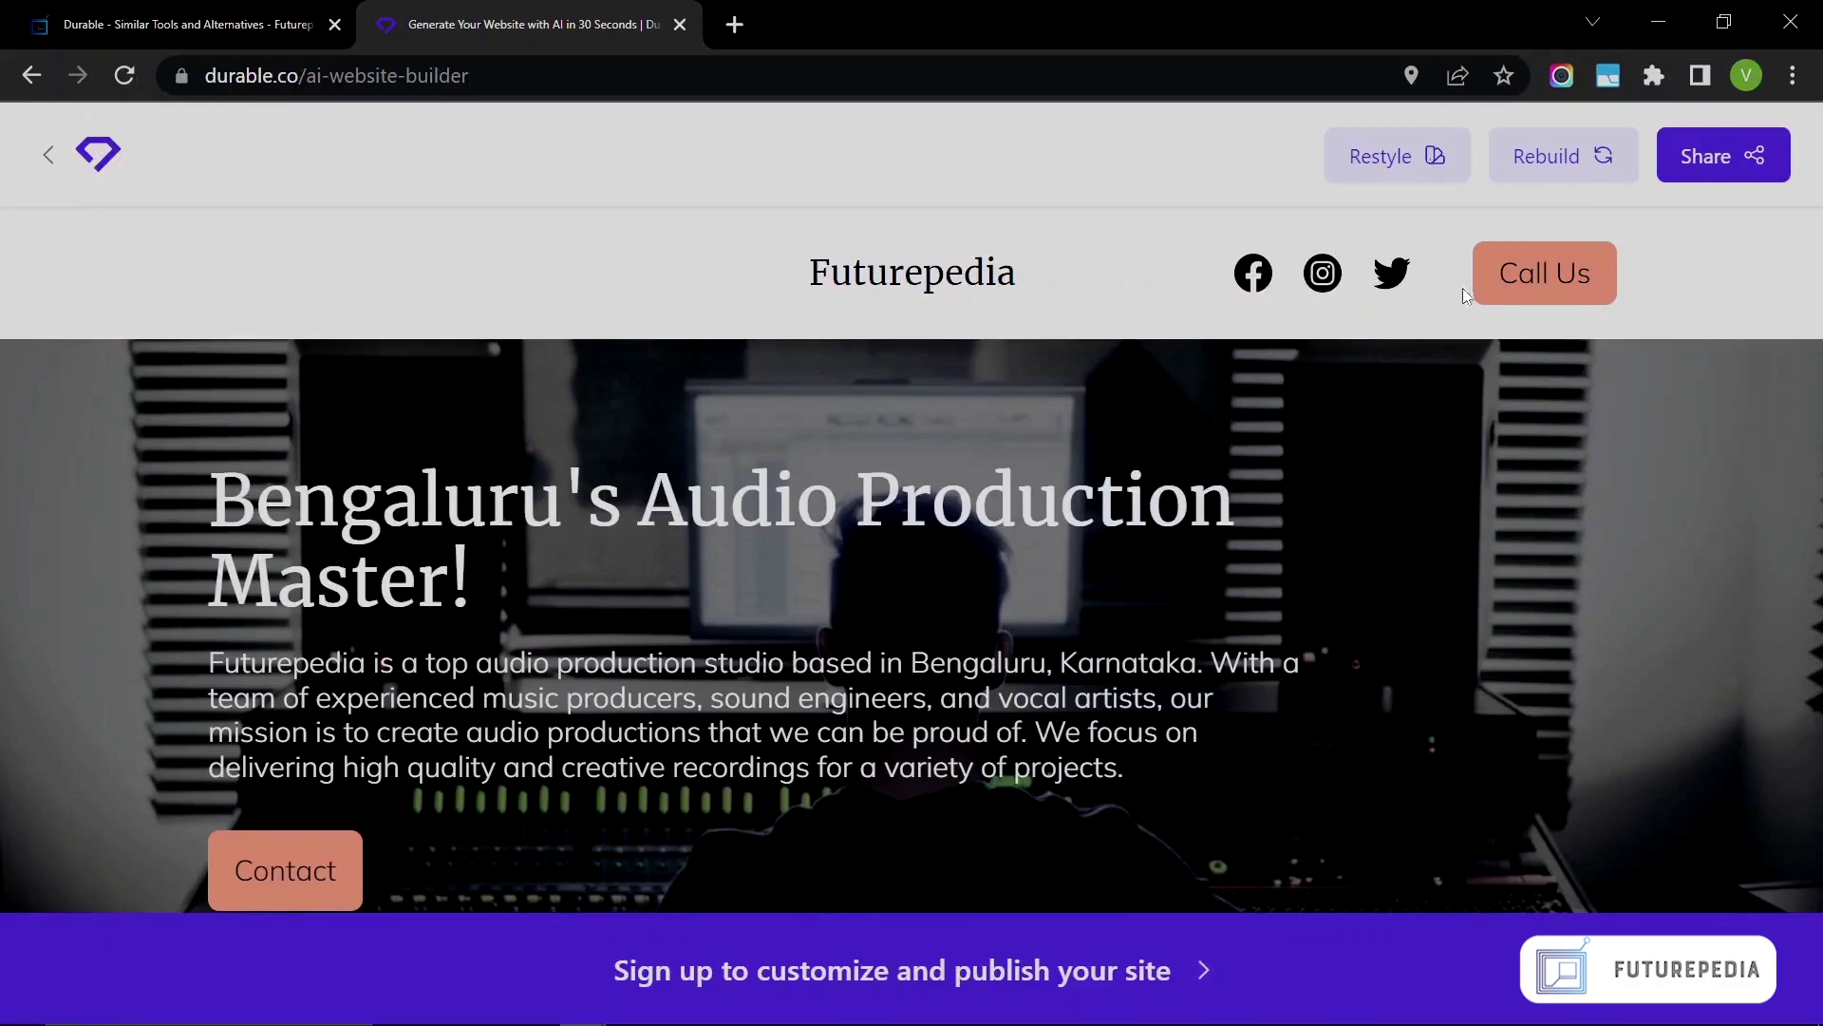
scroll(738, 419, "down", 1)
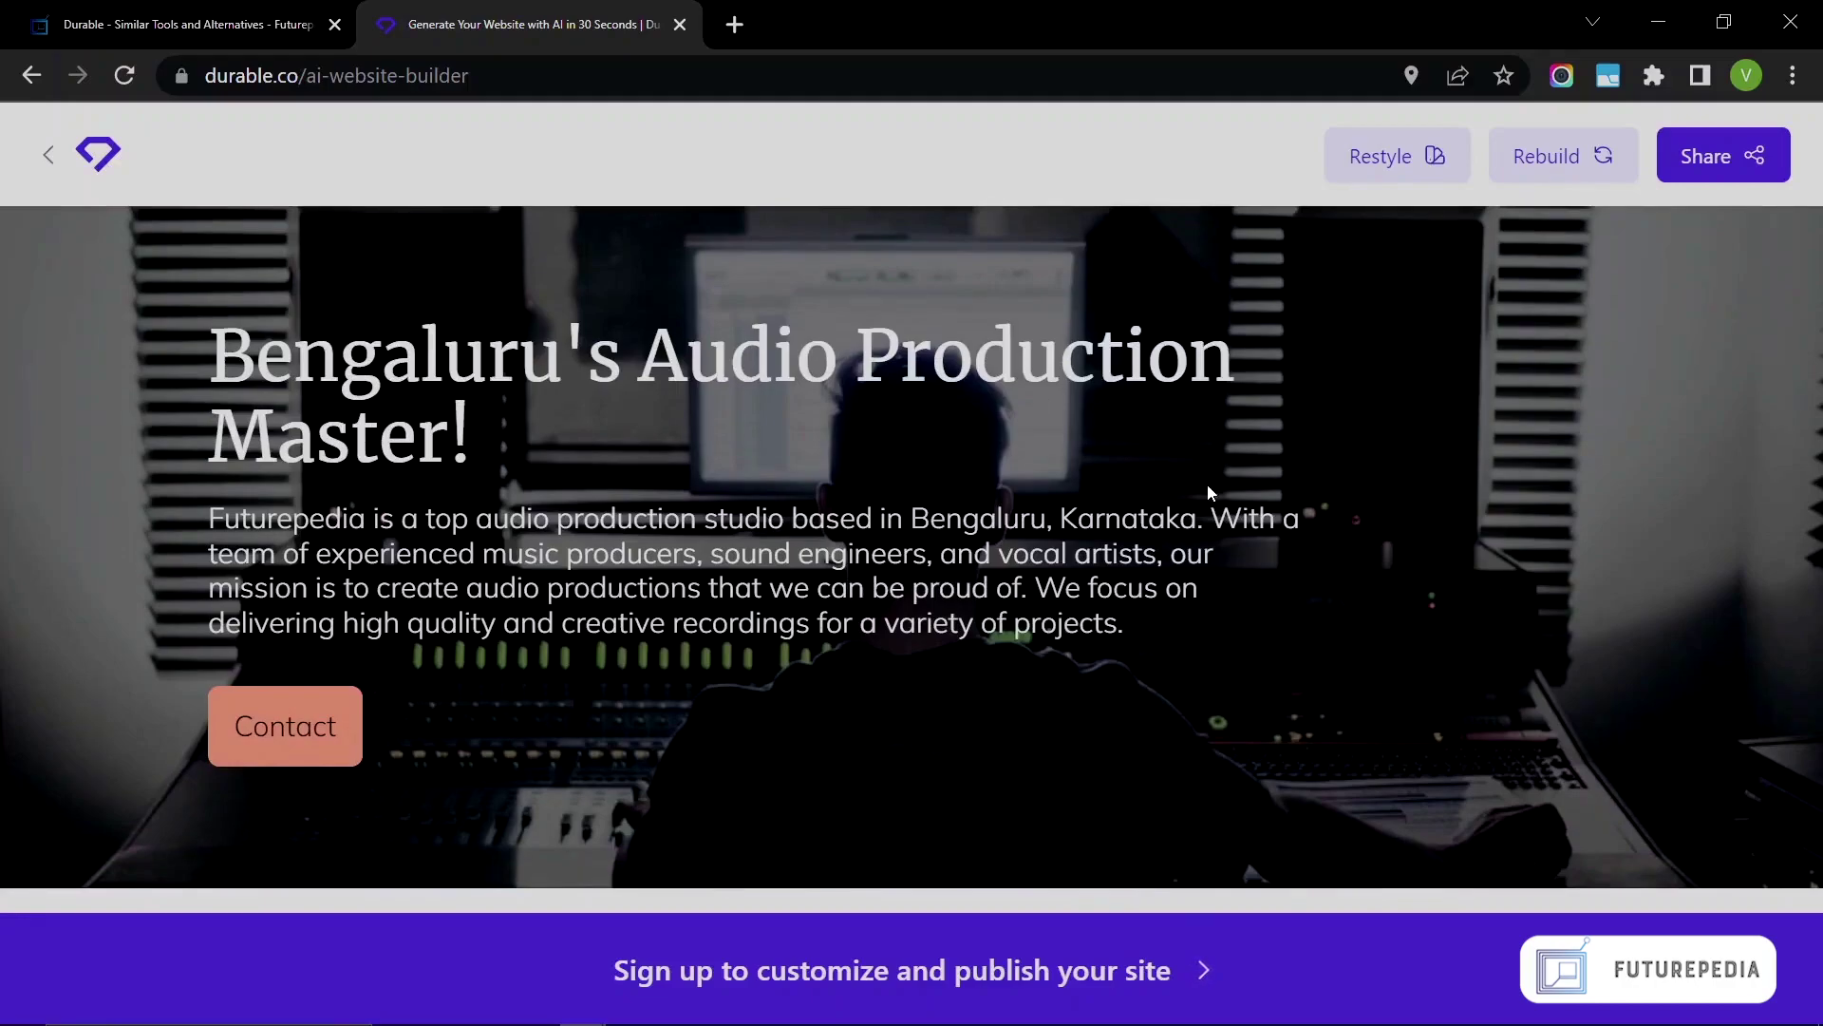
scroll(1209, 491, "down", 7)
scroll(728, 361, "down", 3)
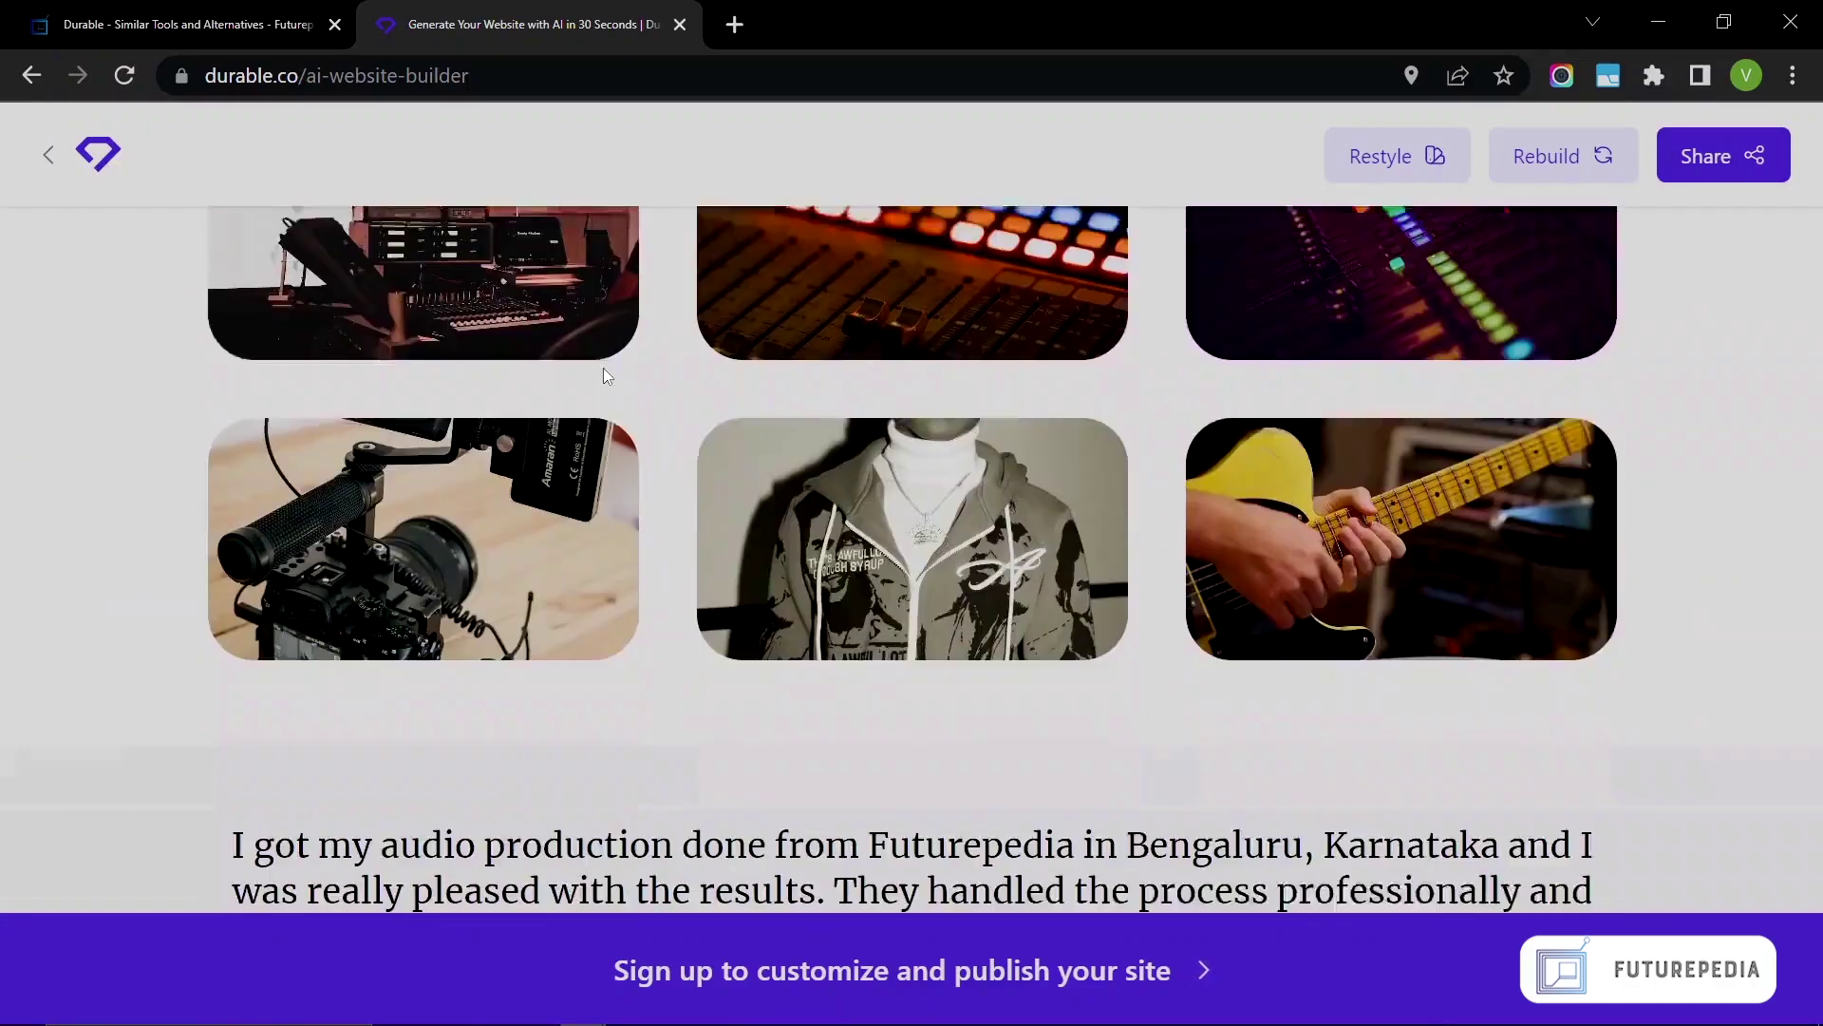
scroll(586, 435, "up", 3)
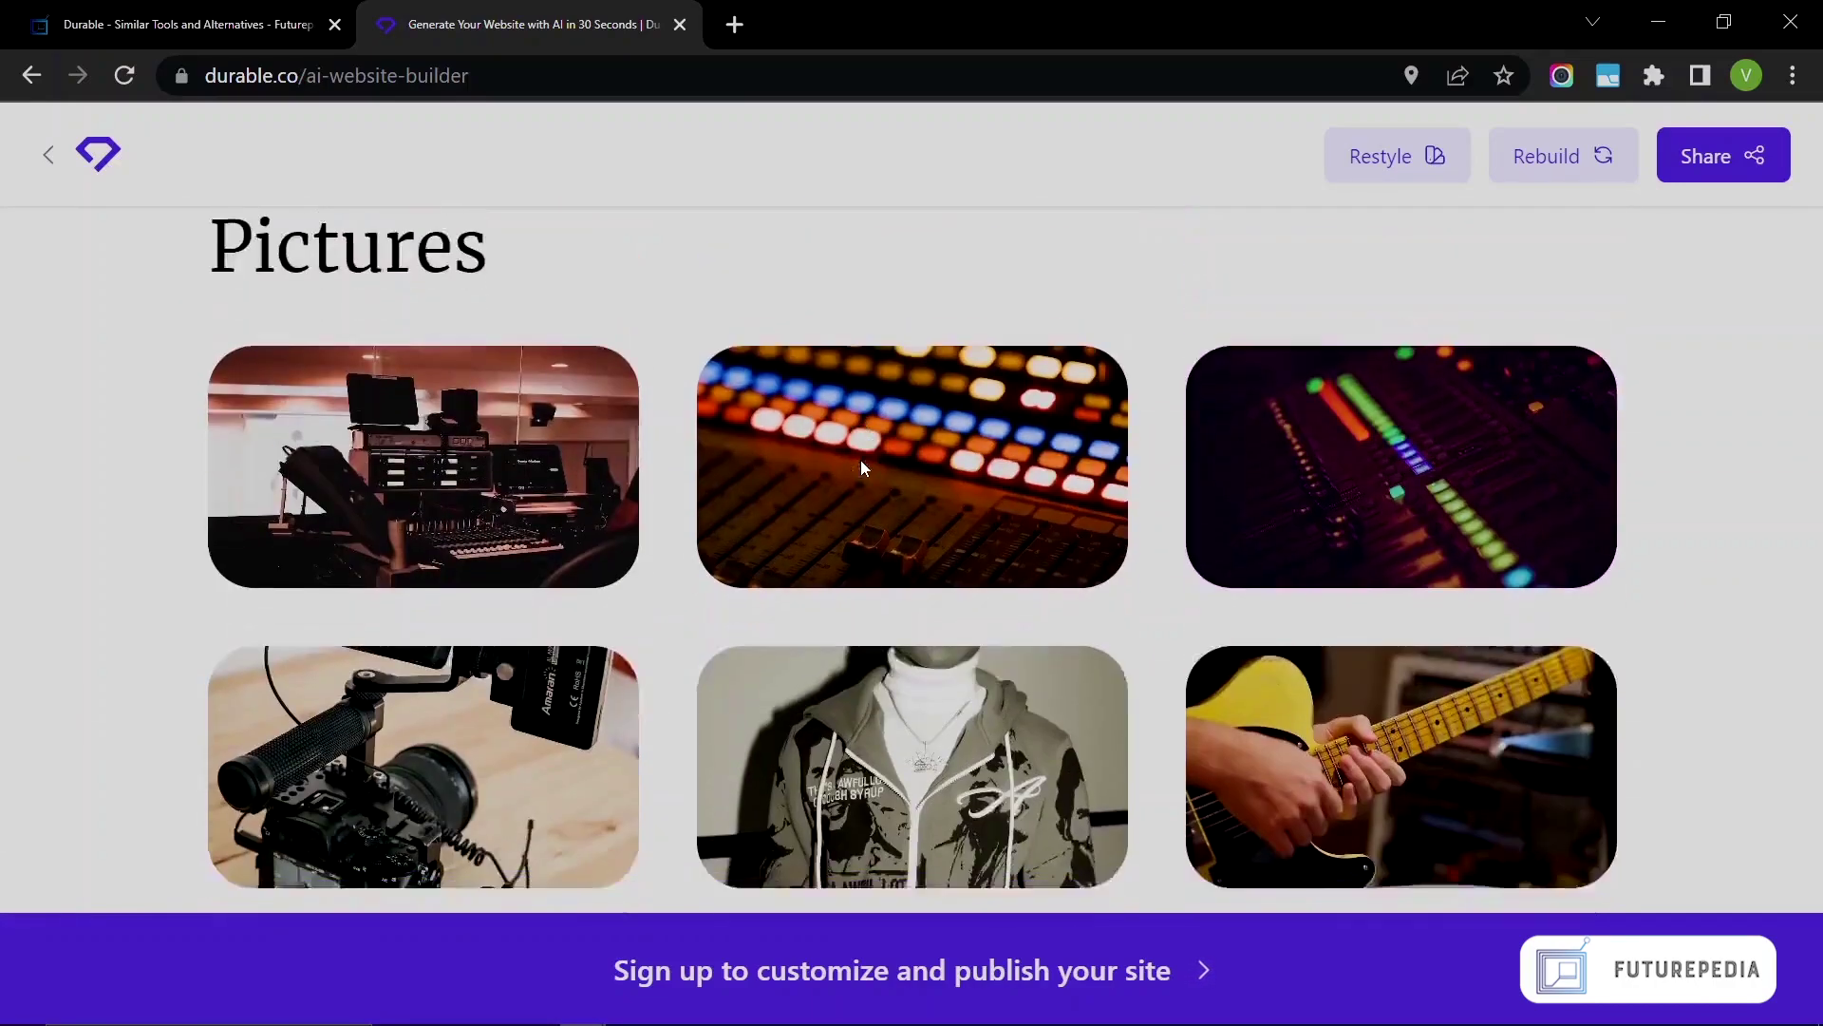
scroll(862, 465, "down", 8)
scroll(794, 378, "down", 15)
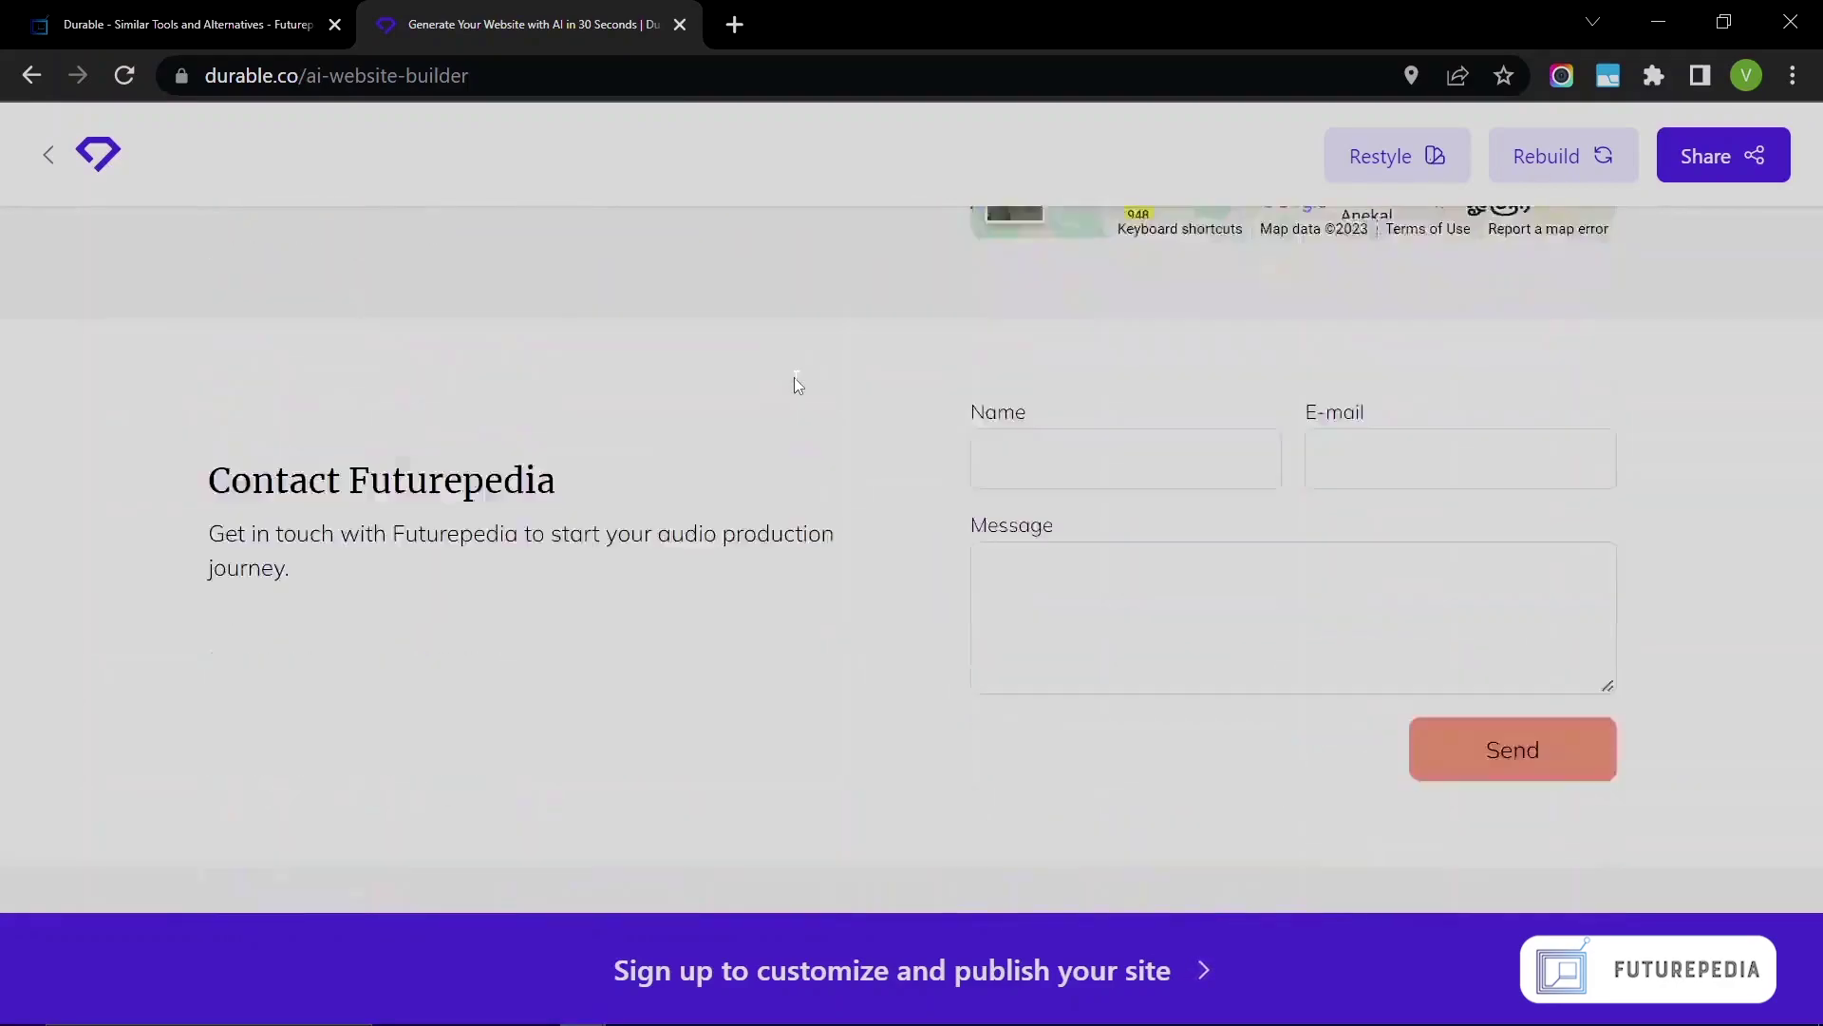
scroll(794, 378, "down", 2)
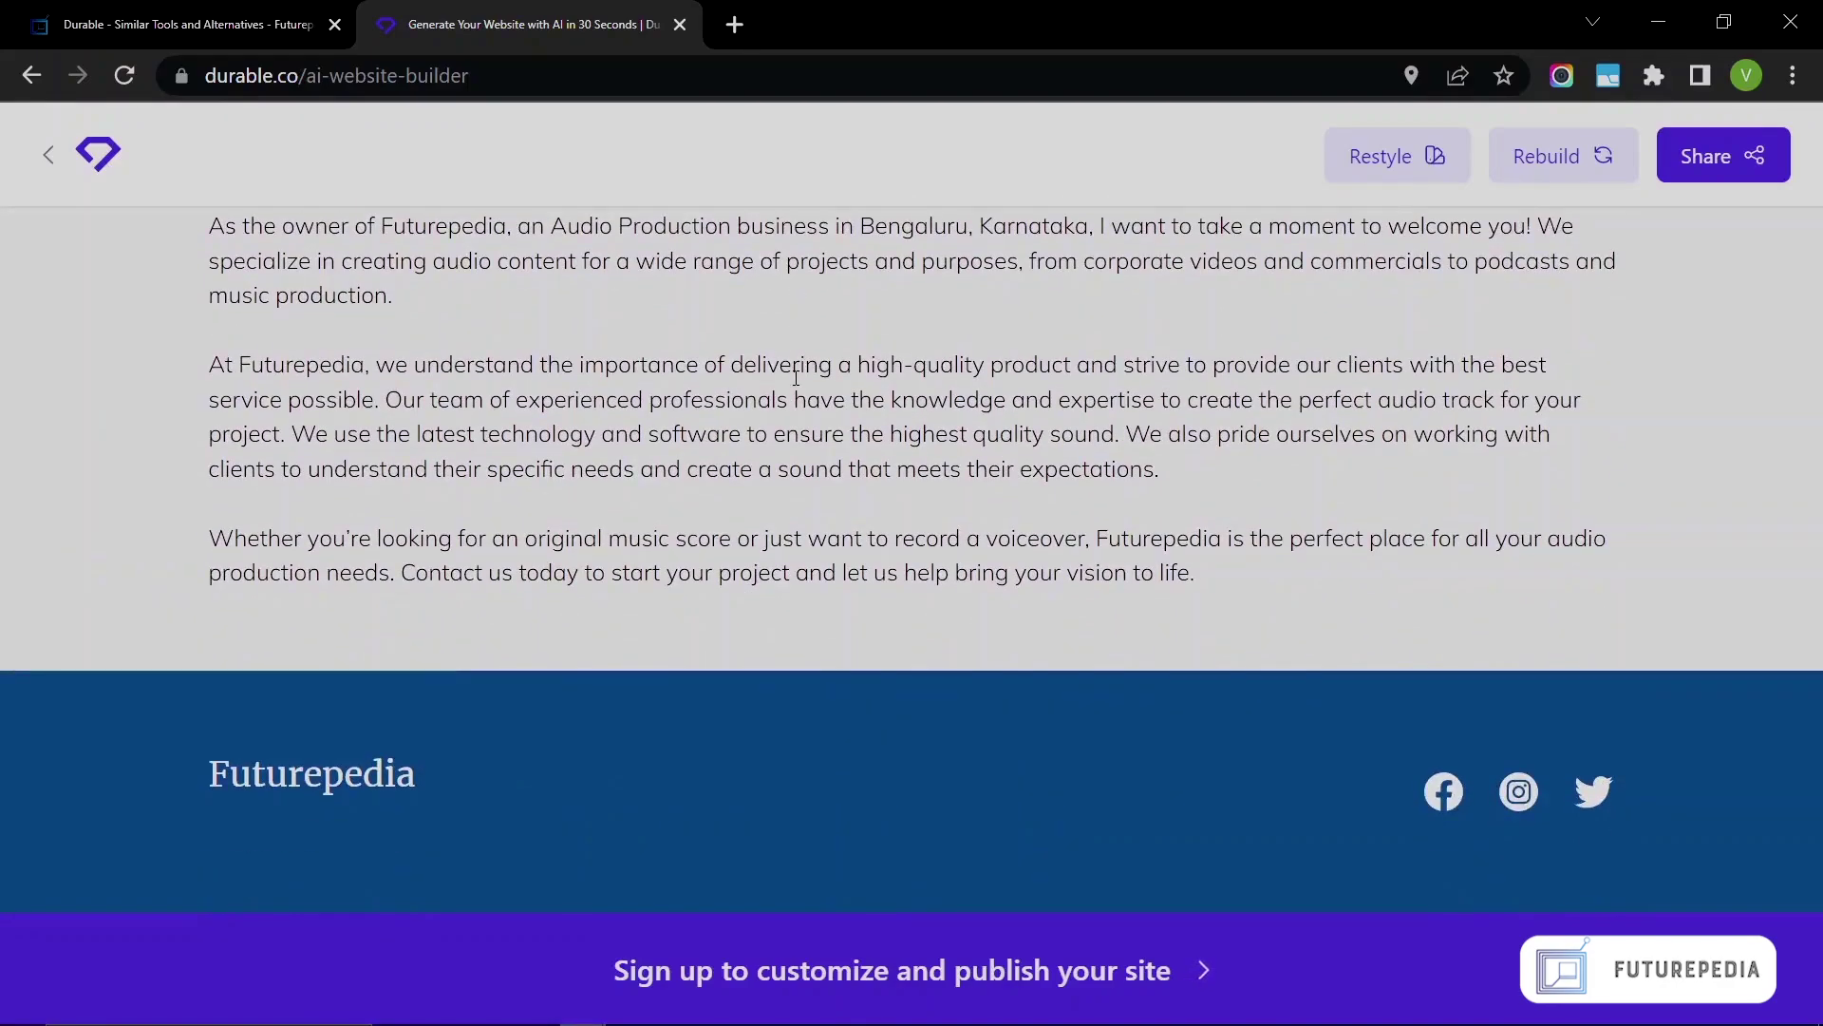
scroll(796, 375, "up", 18)
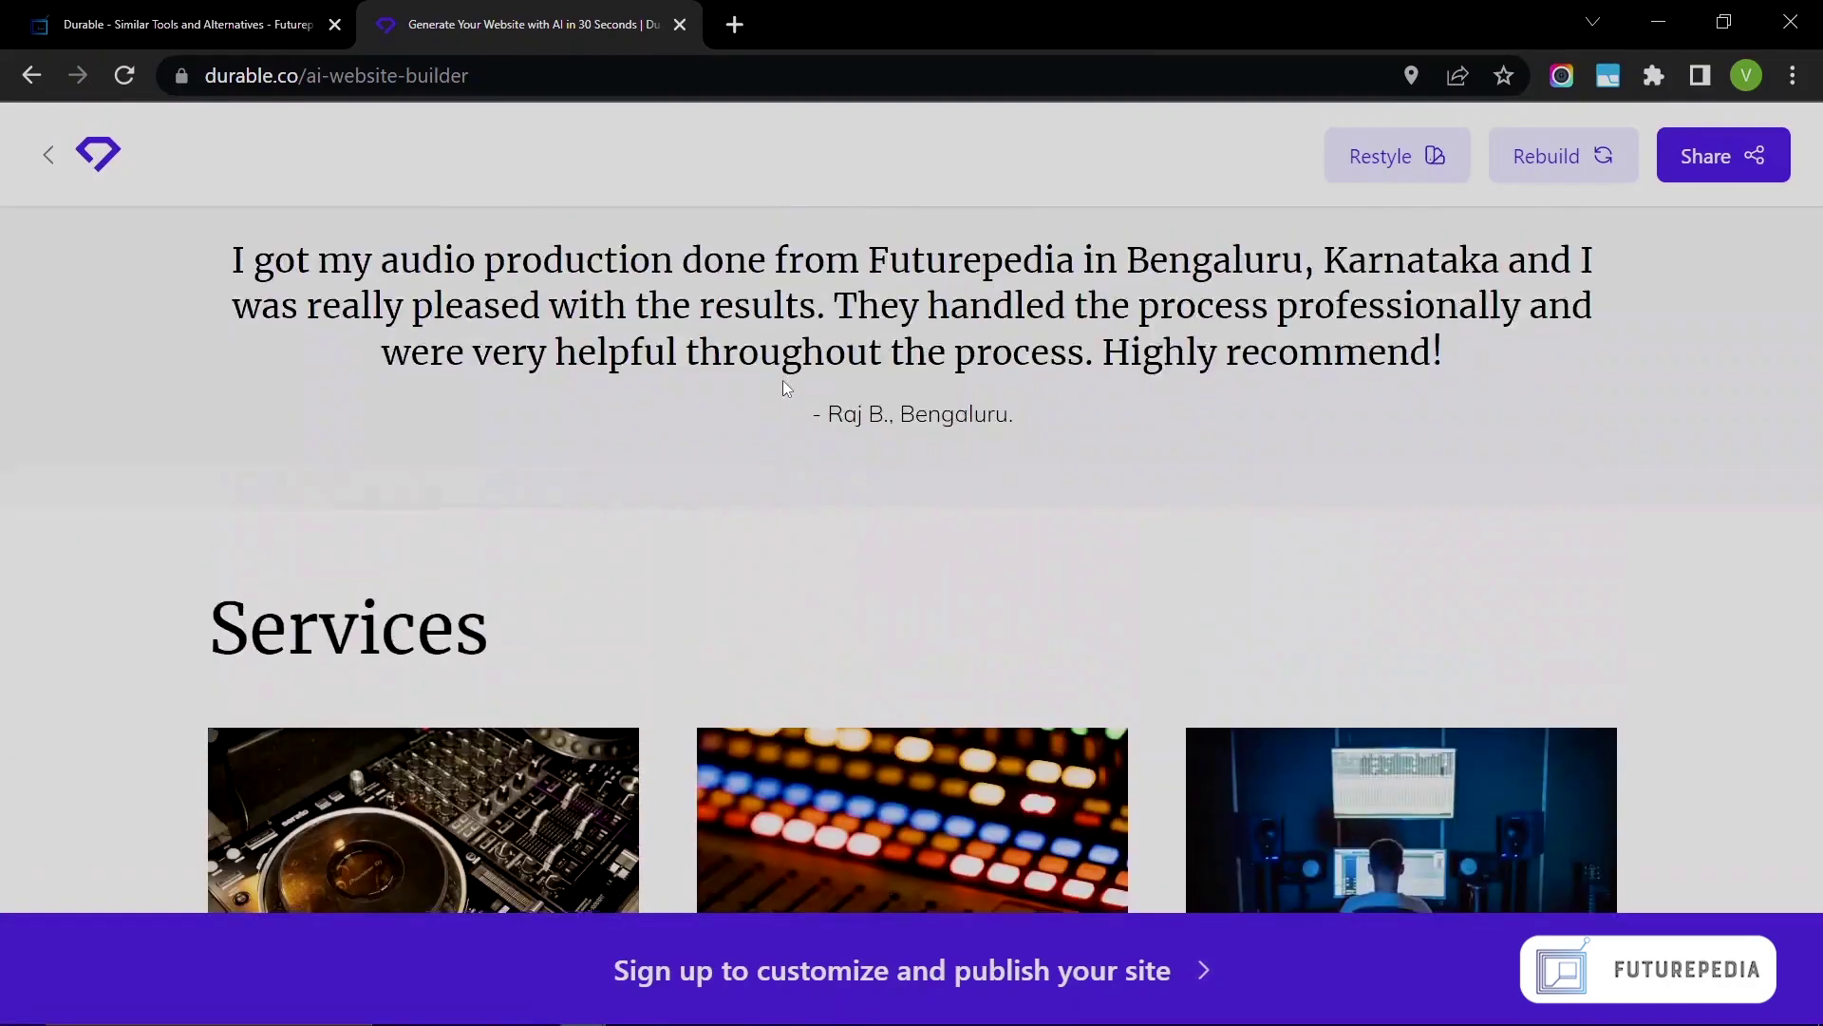
scroll(796, 376, "down", 3)
scroll(507, 440, "up", 8)
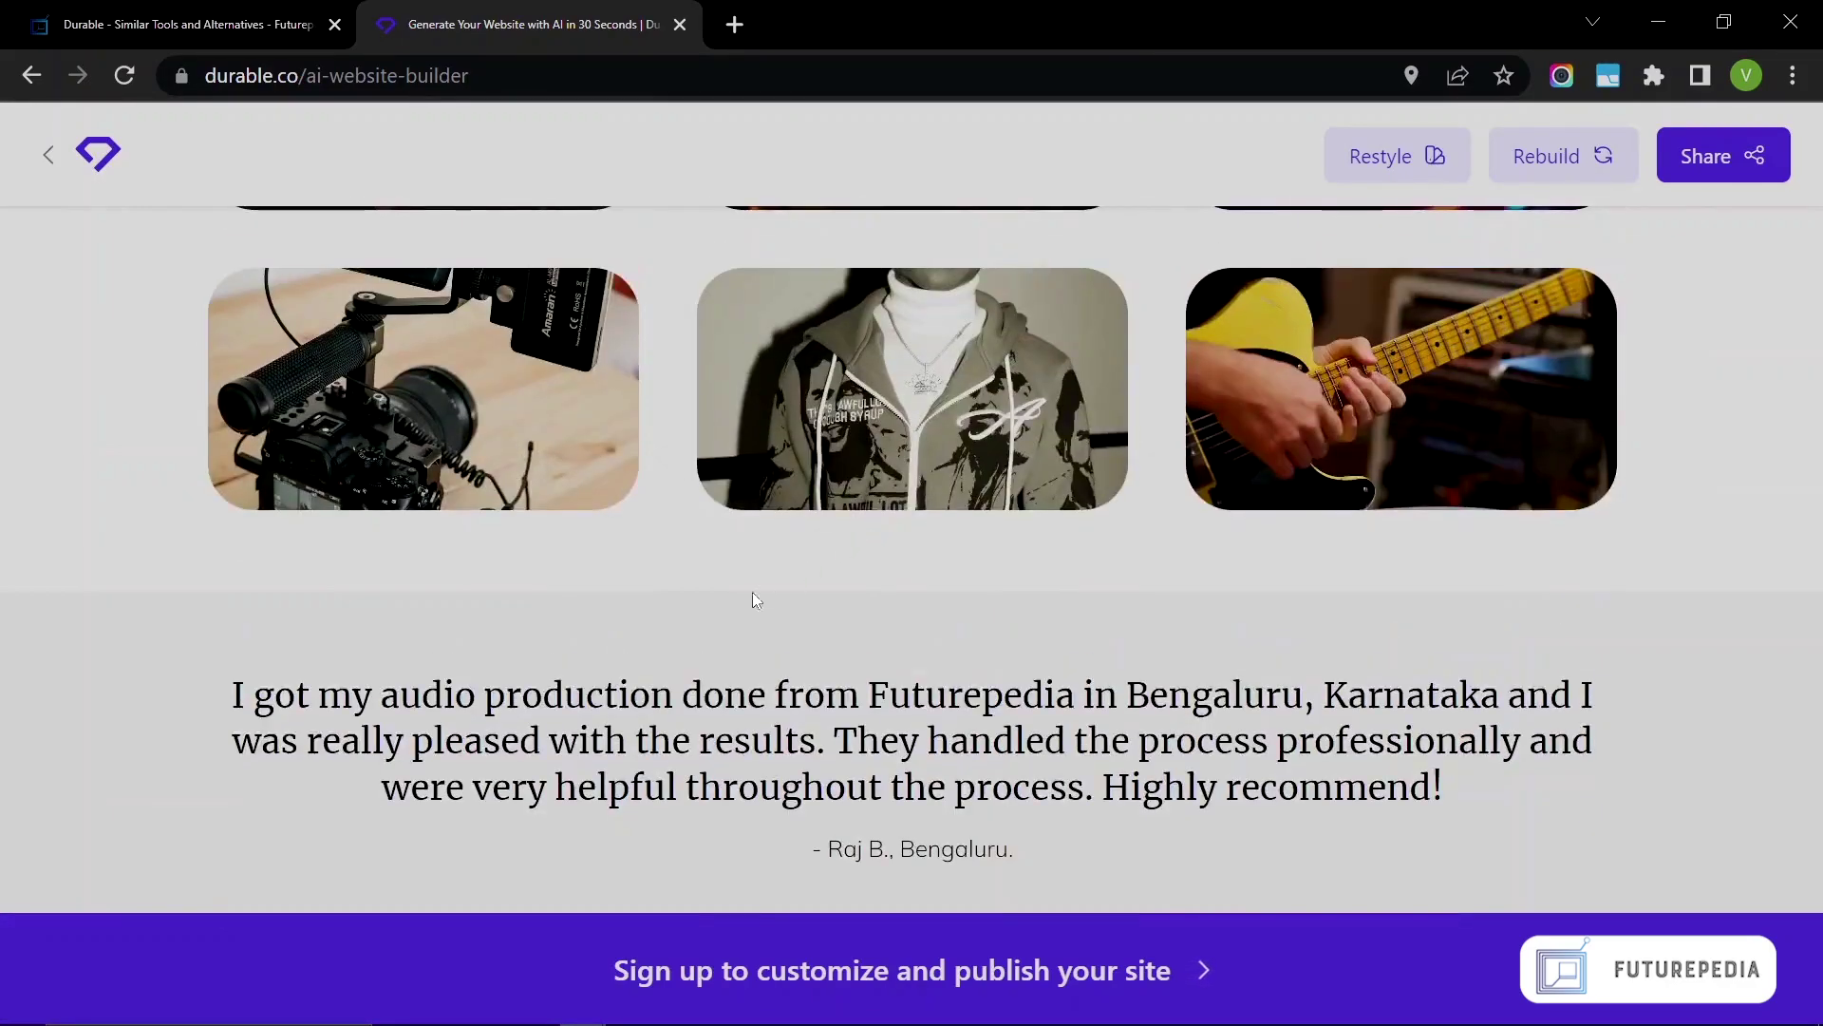
scroll(504, 459, "up", 3)
scroll(740, 465, "up", 10)
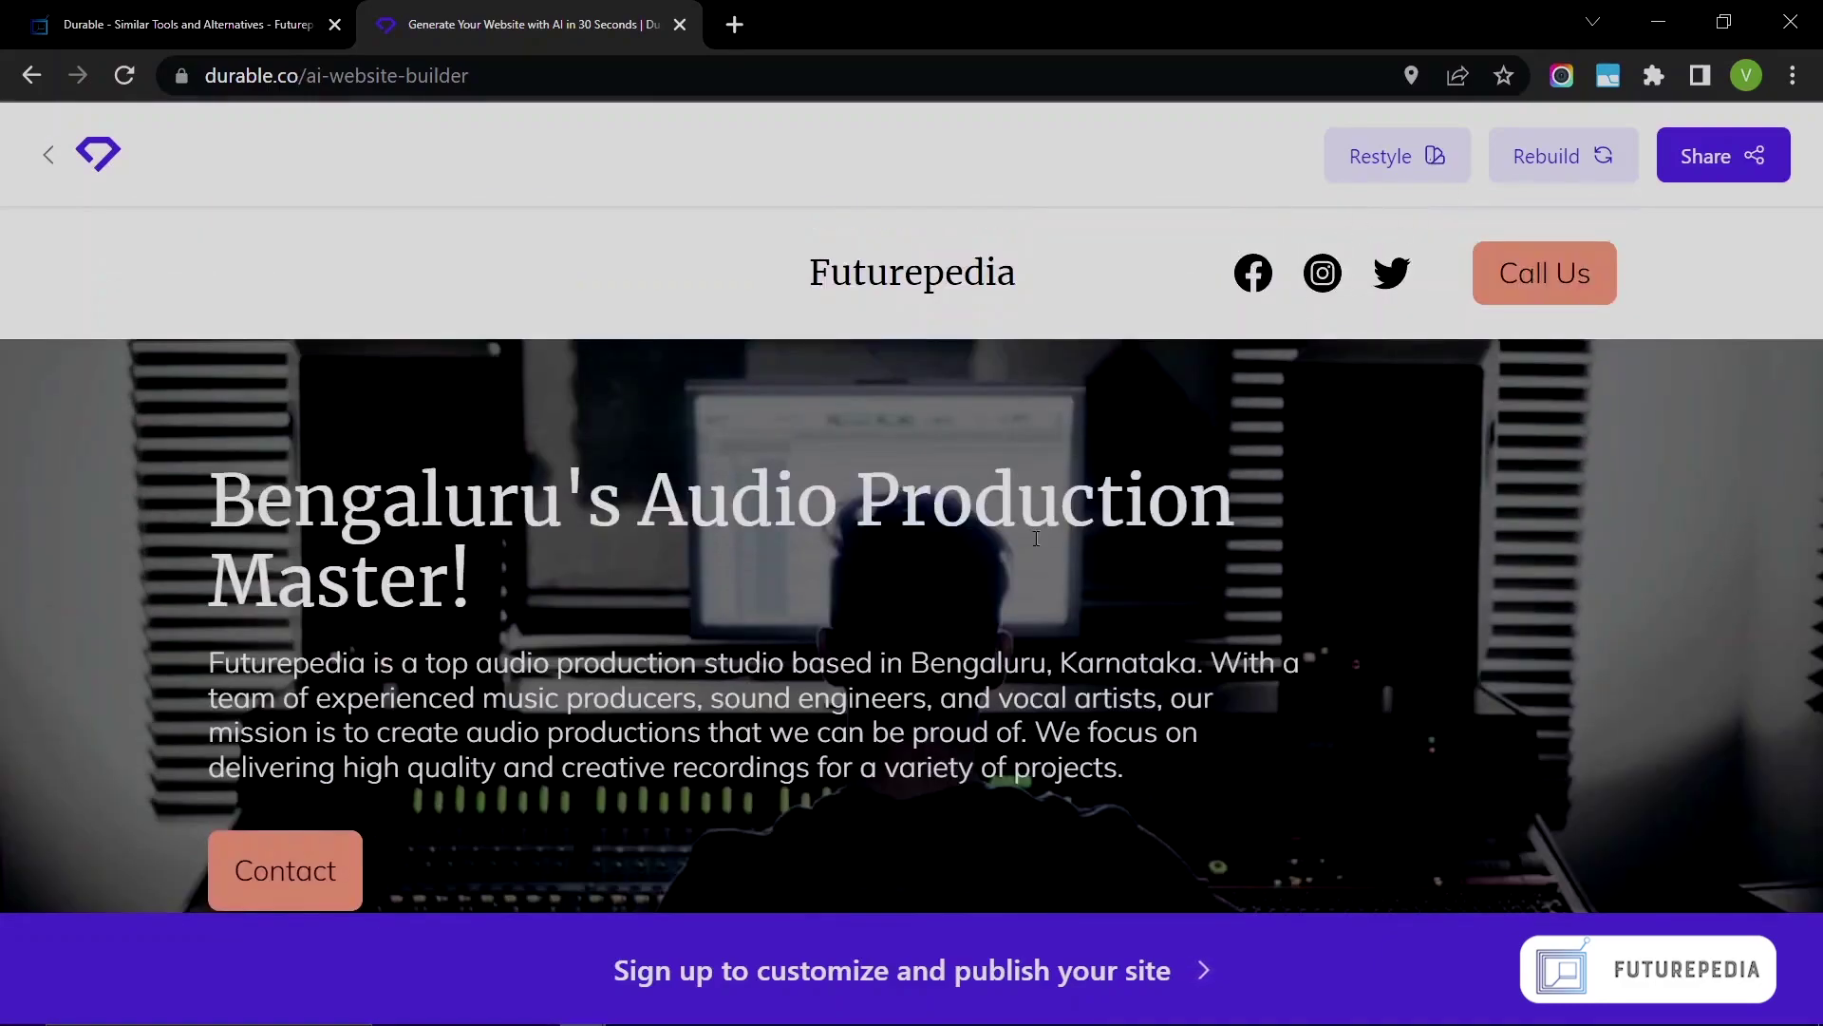
scroll(678, 526, "down", 5)
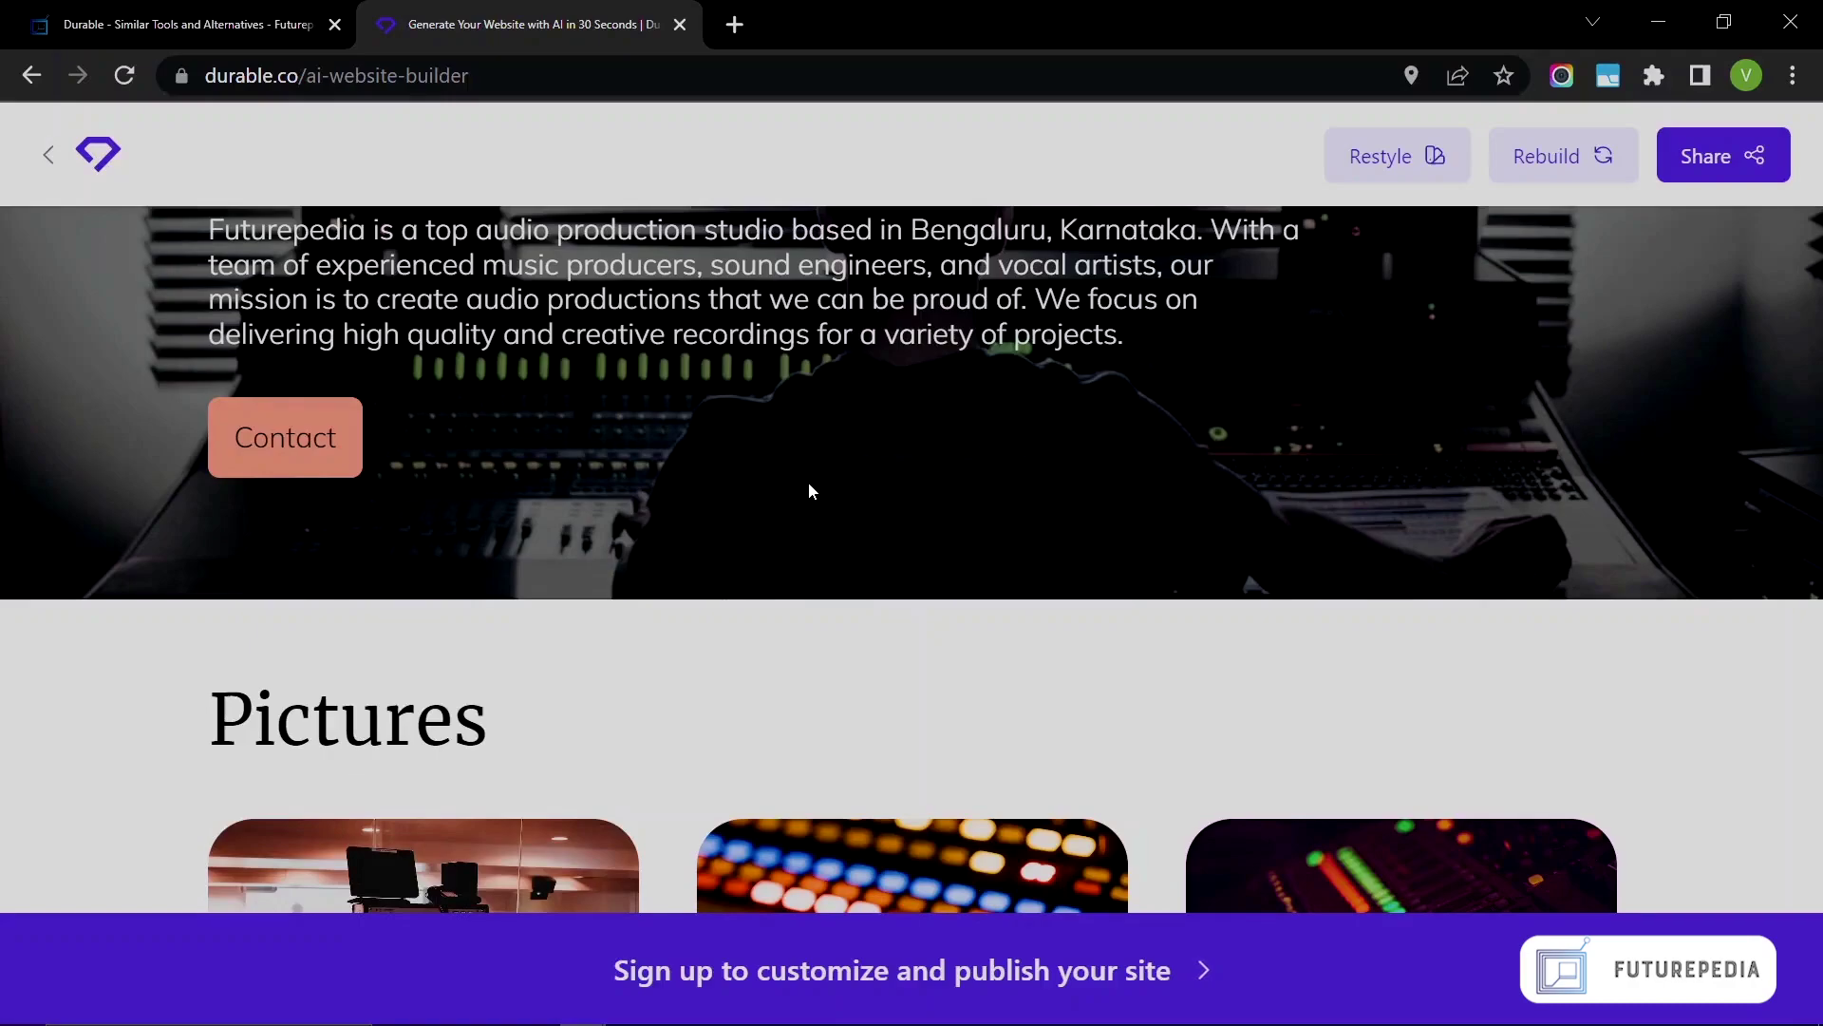
left_click(1709, 157)
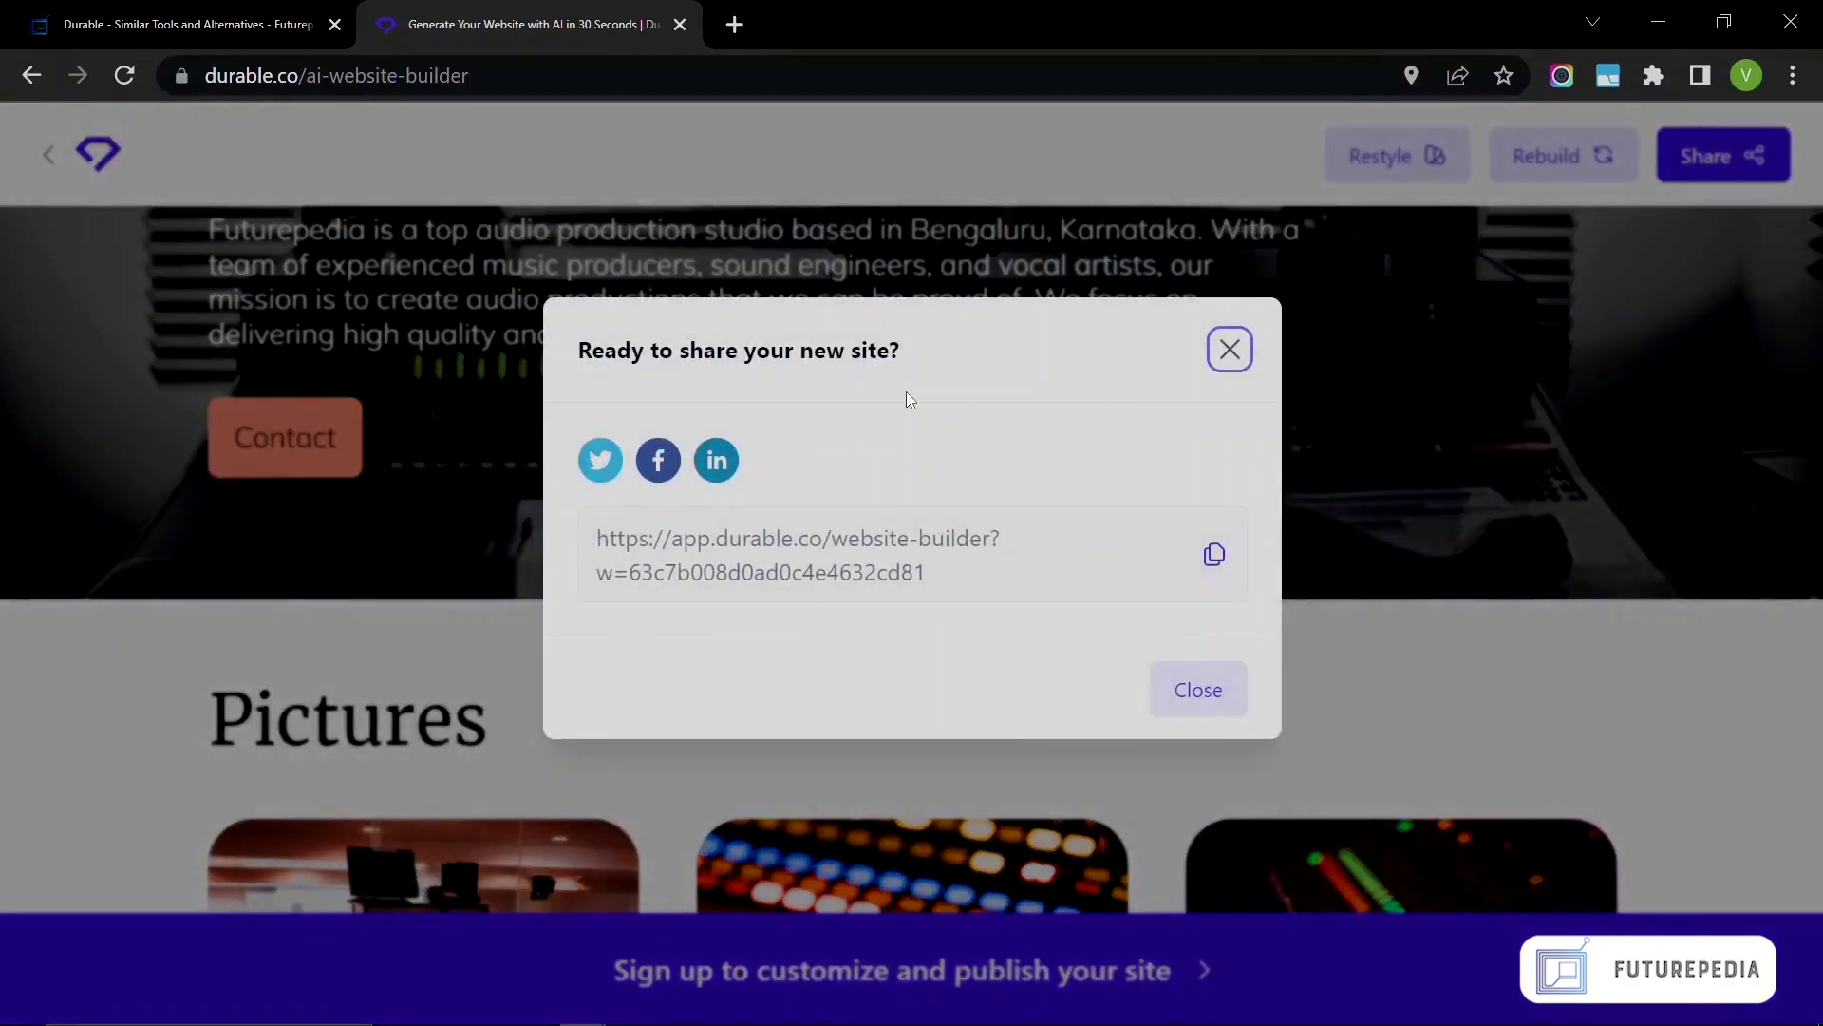
key("Escape")
scroll(589, 410, "down", 10)
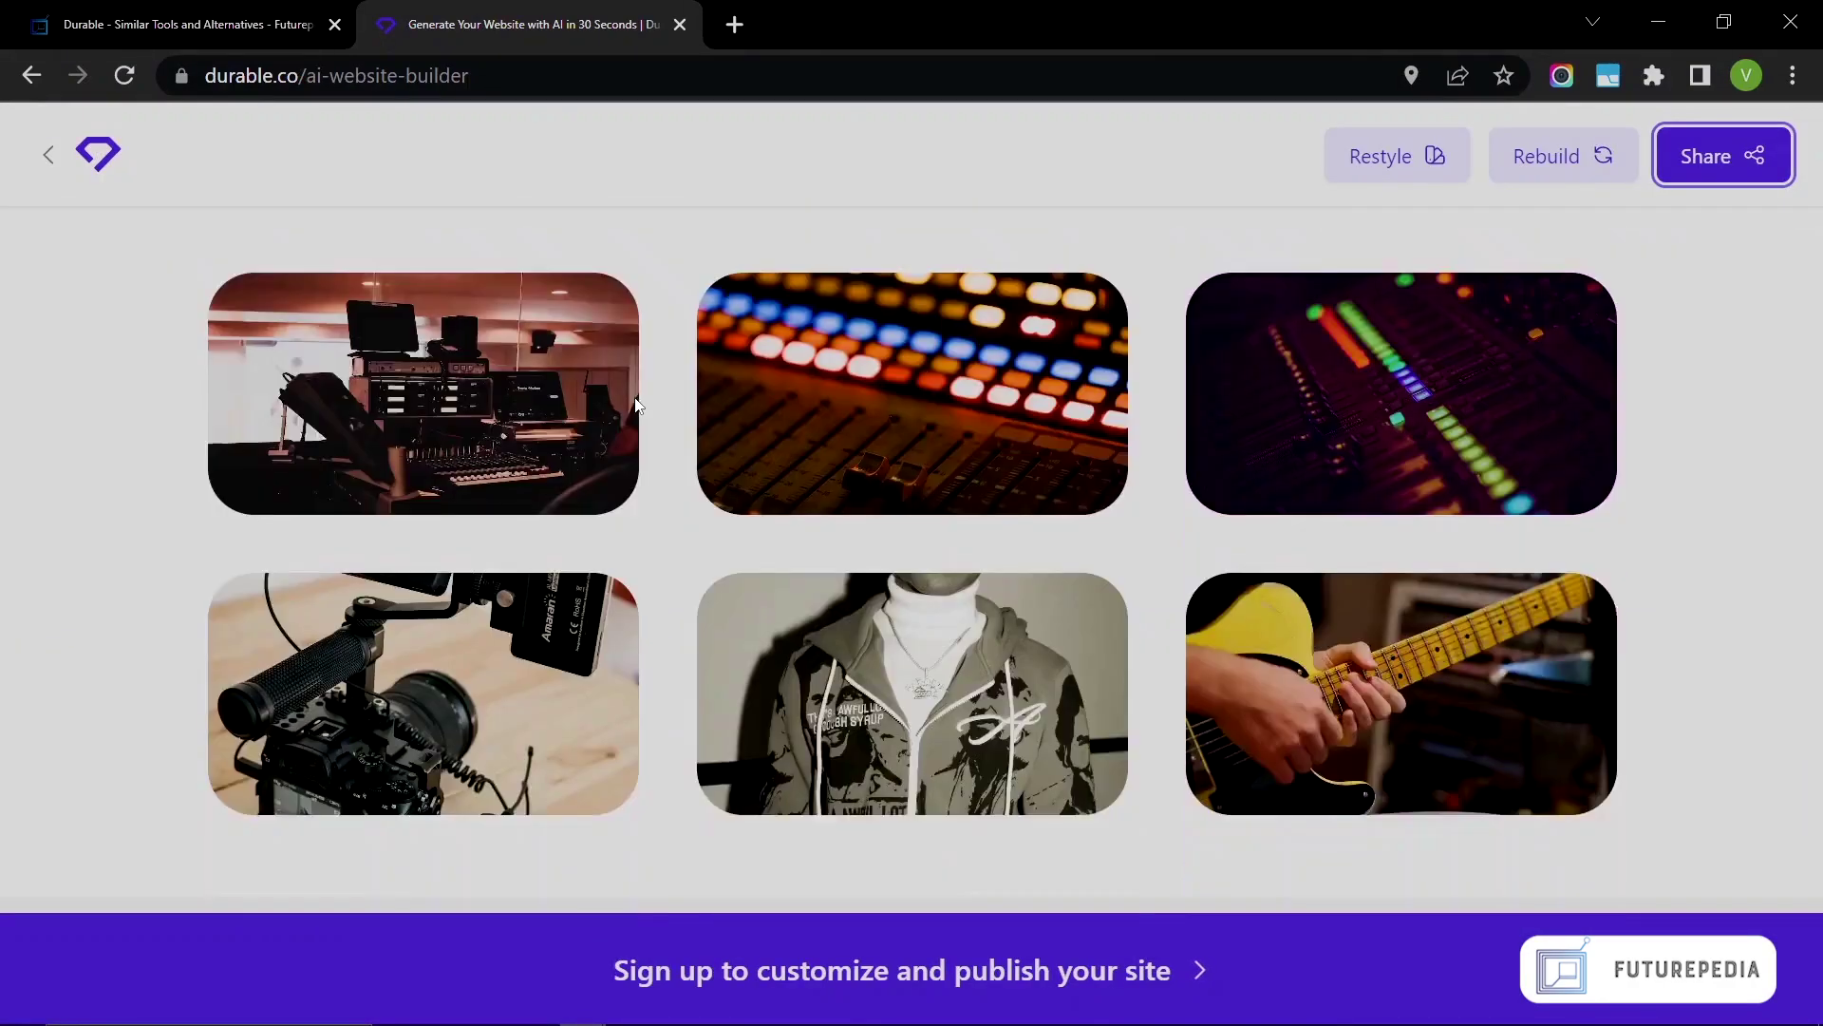
Browse Futurepedia's Startup category tools, including IdeasAI, Validator AI and Namelix.
key("ctrl+Tab")
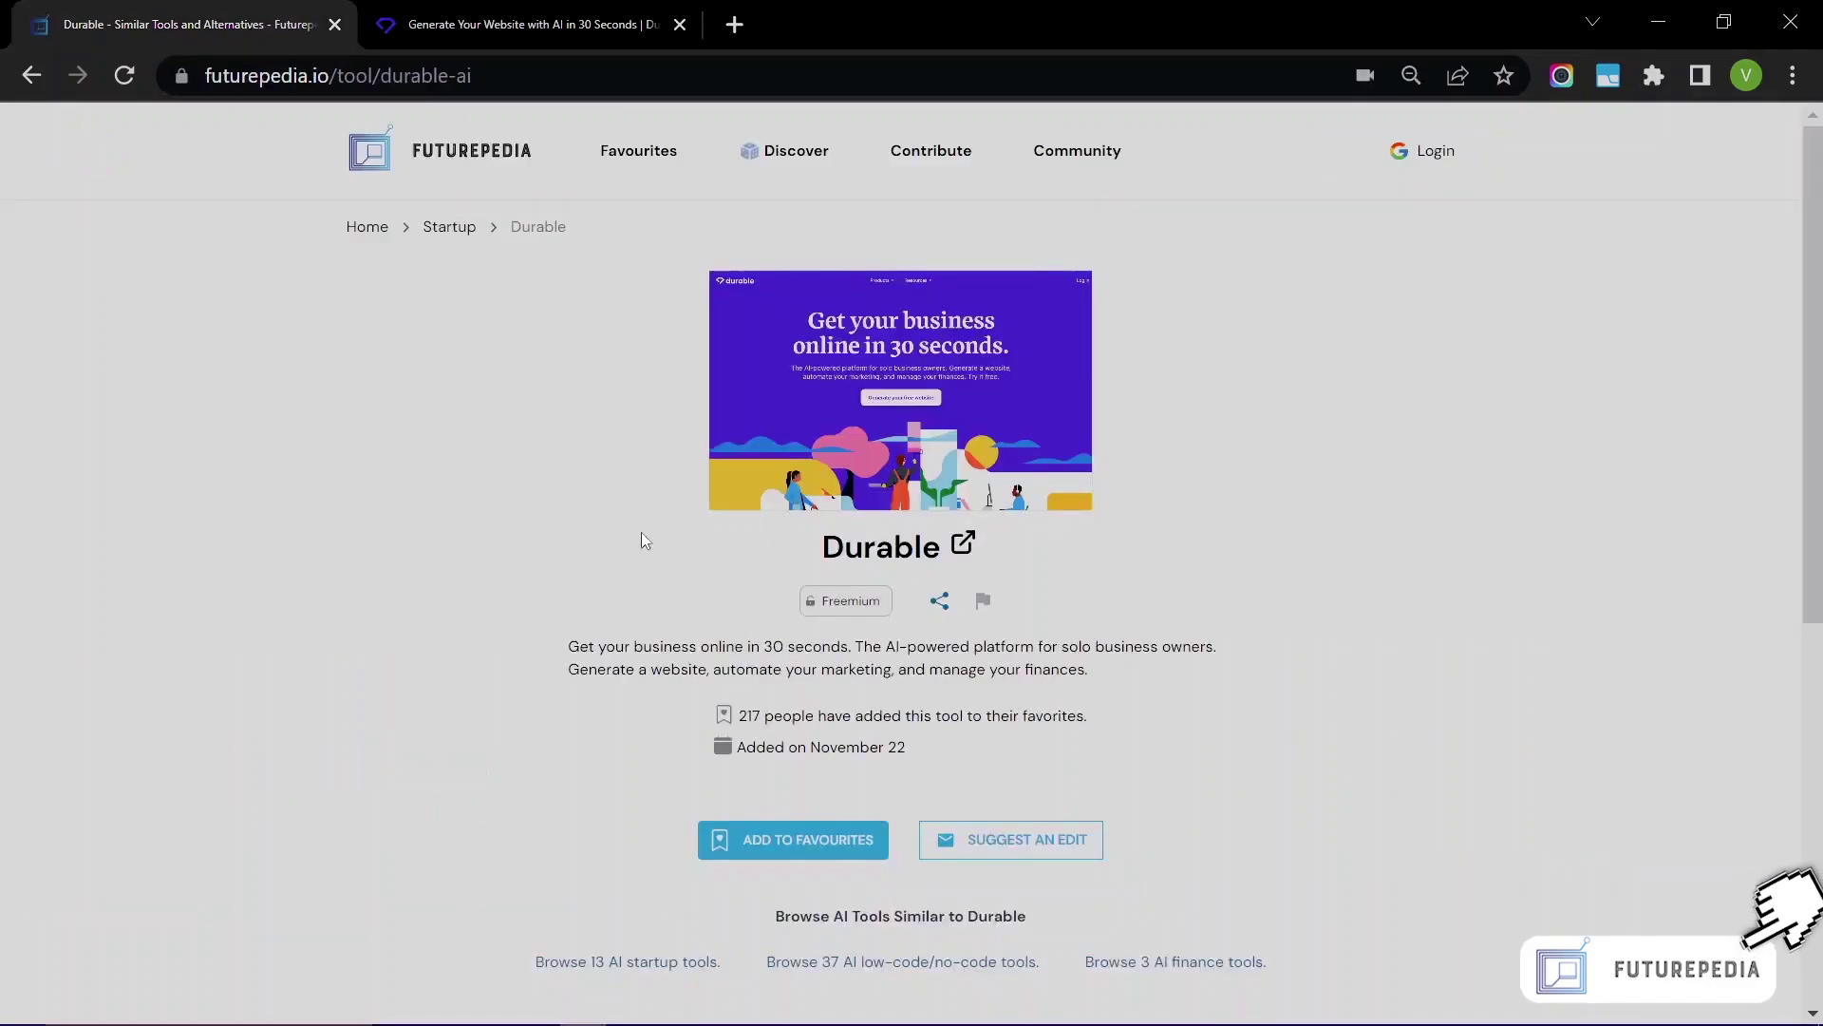
left_click(449, 228)
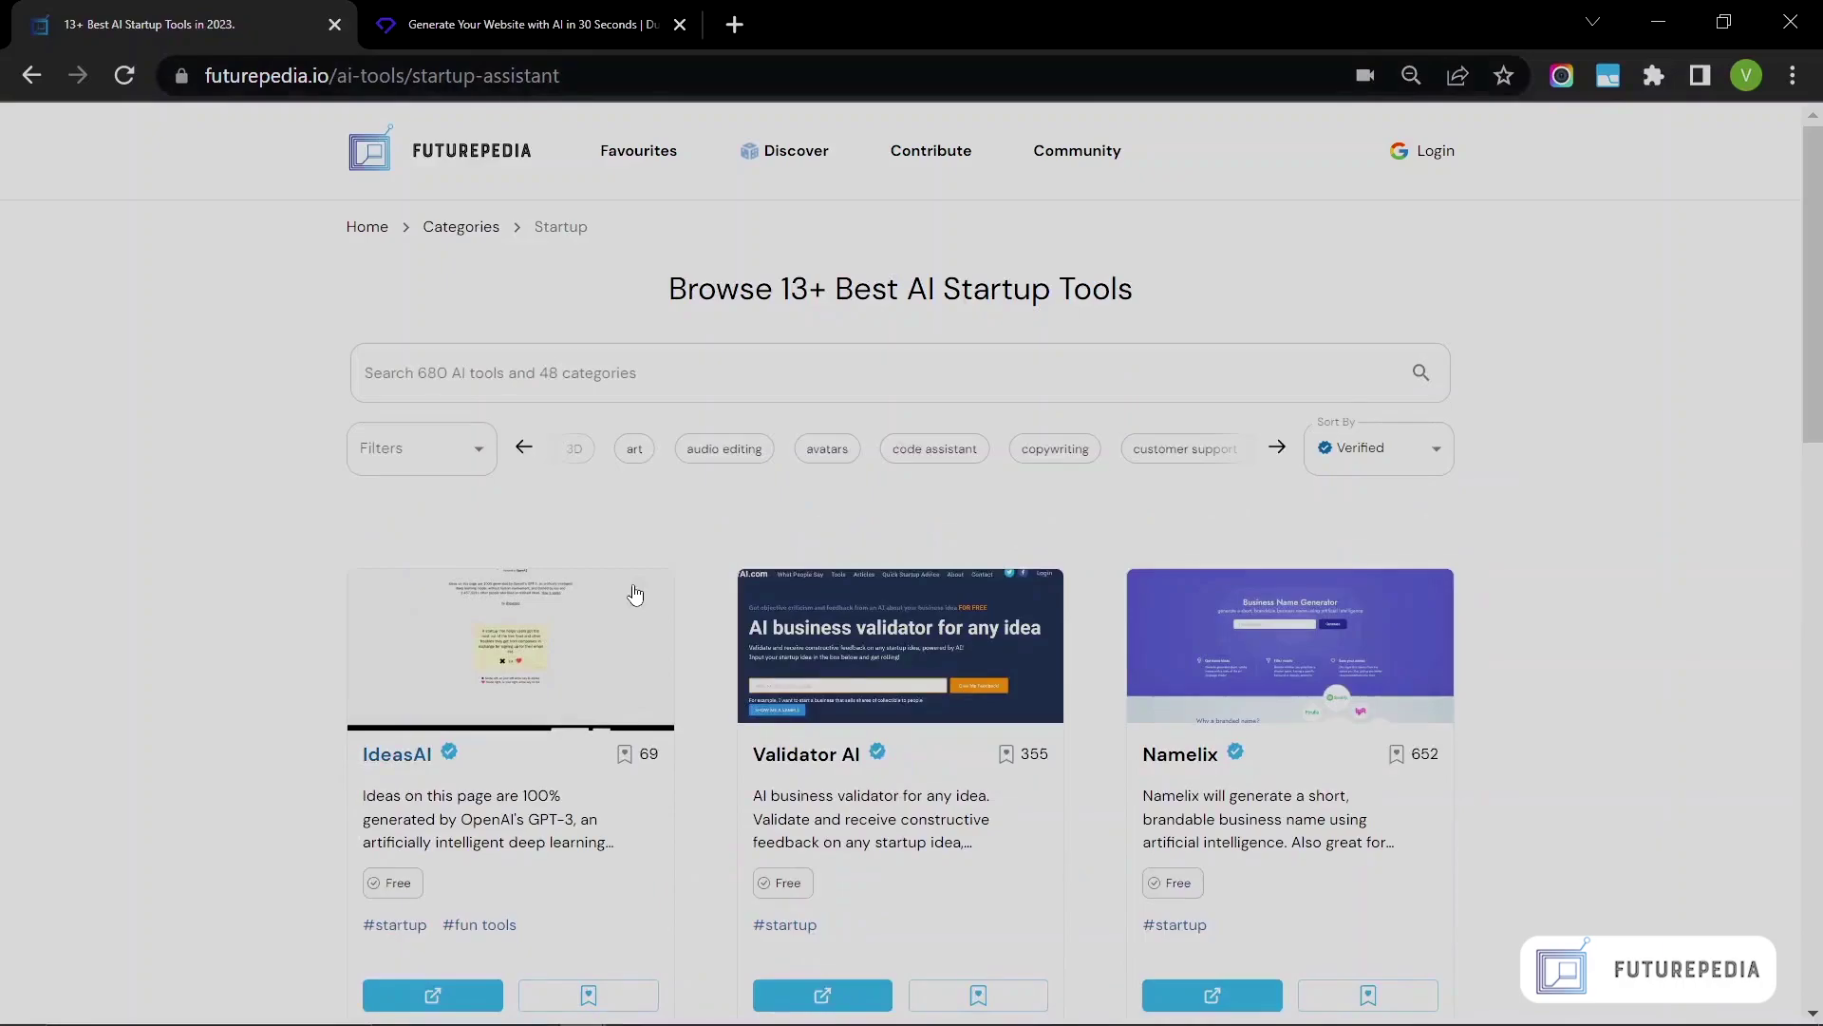
scroll(635, 593, "down", 2)
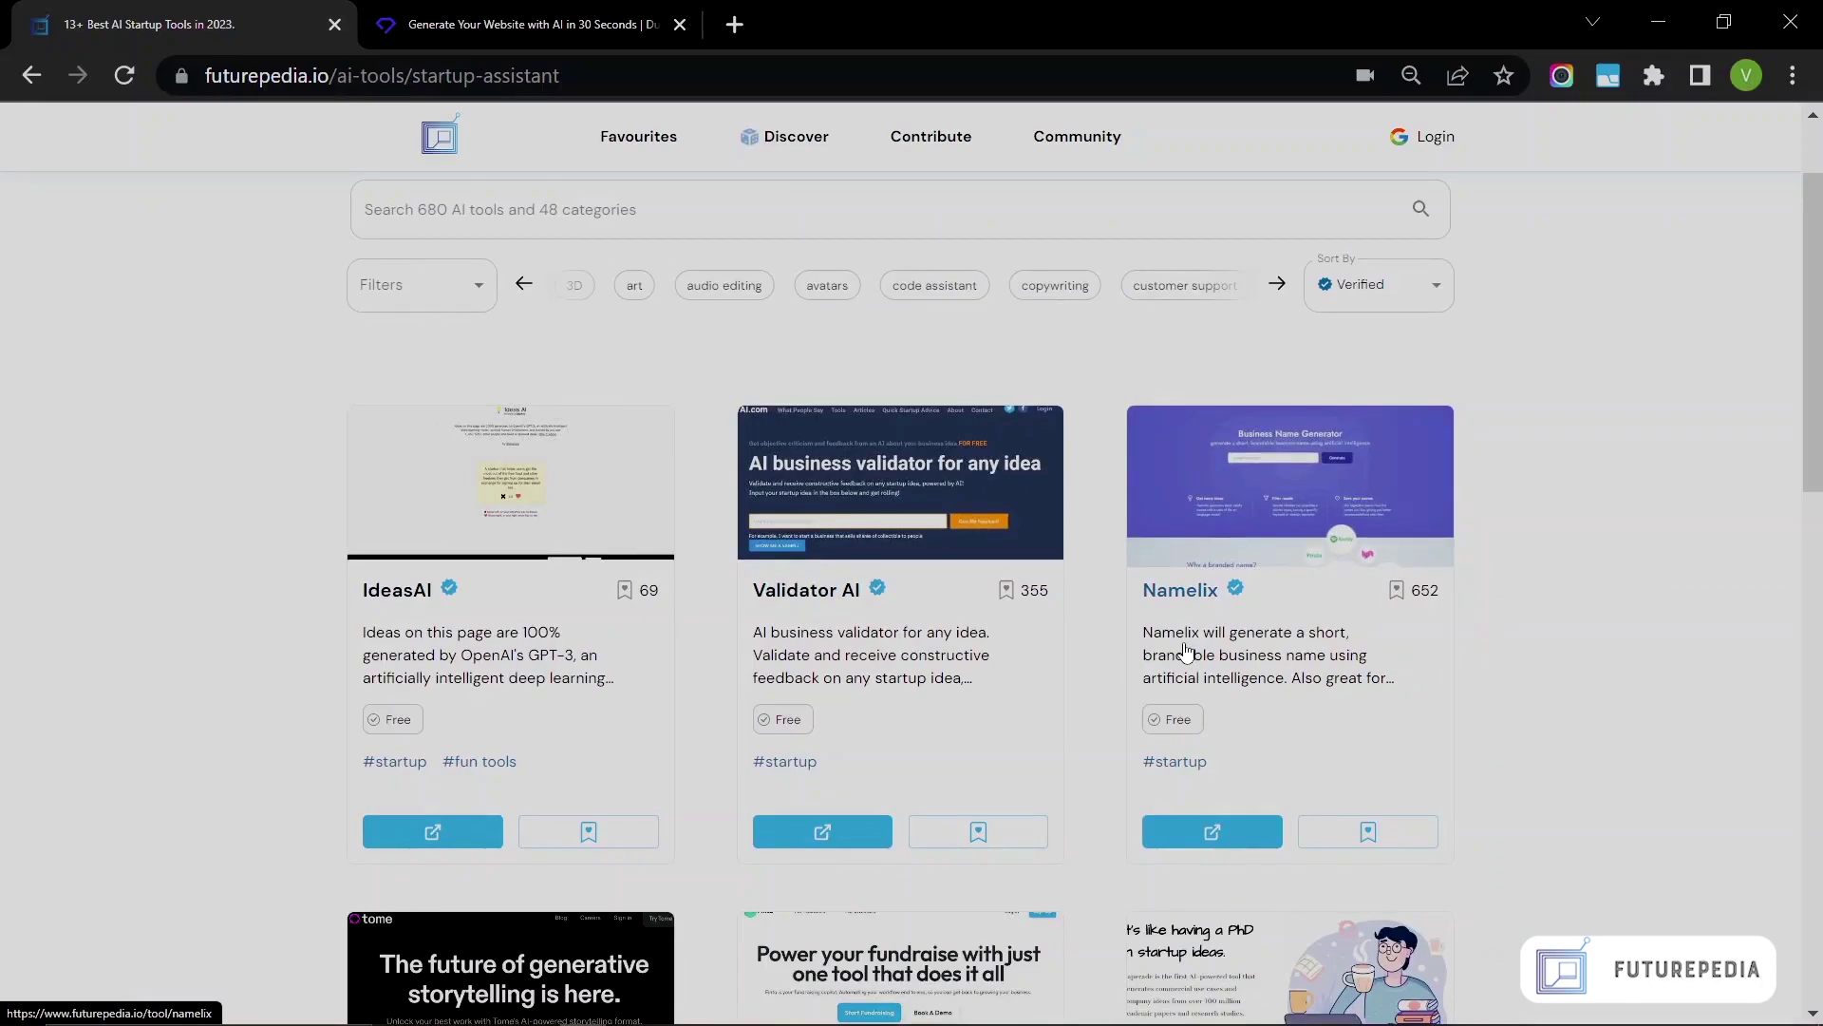
scroll(1186, 652, "down", 3)
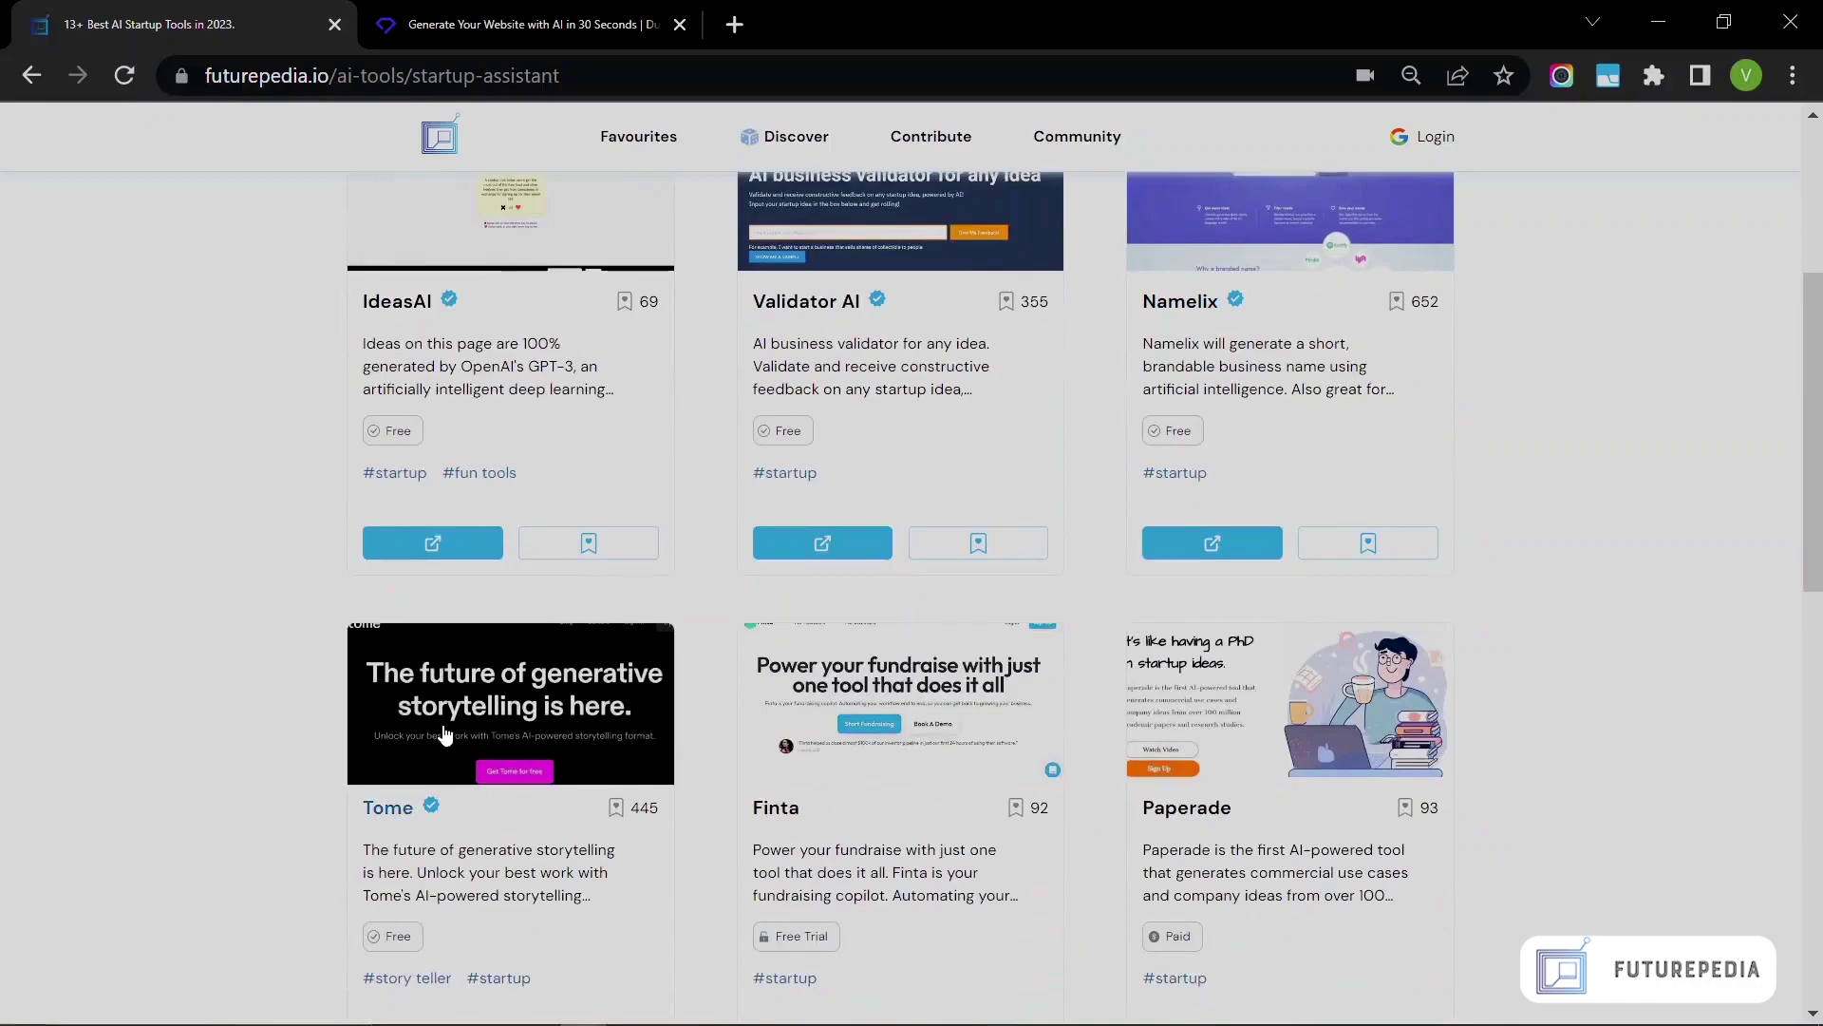
scroll(513, 779, "up", 5)
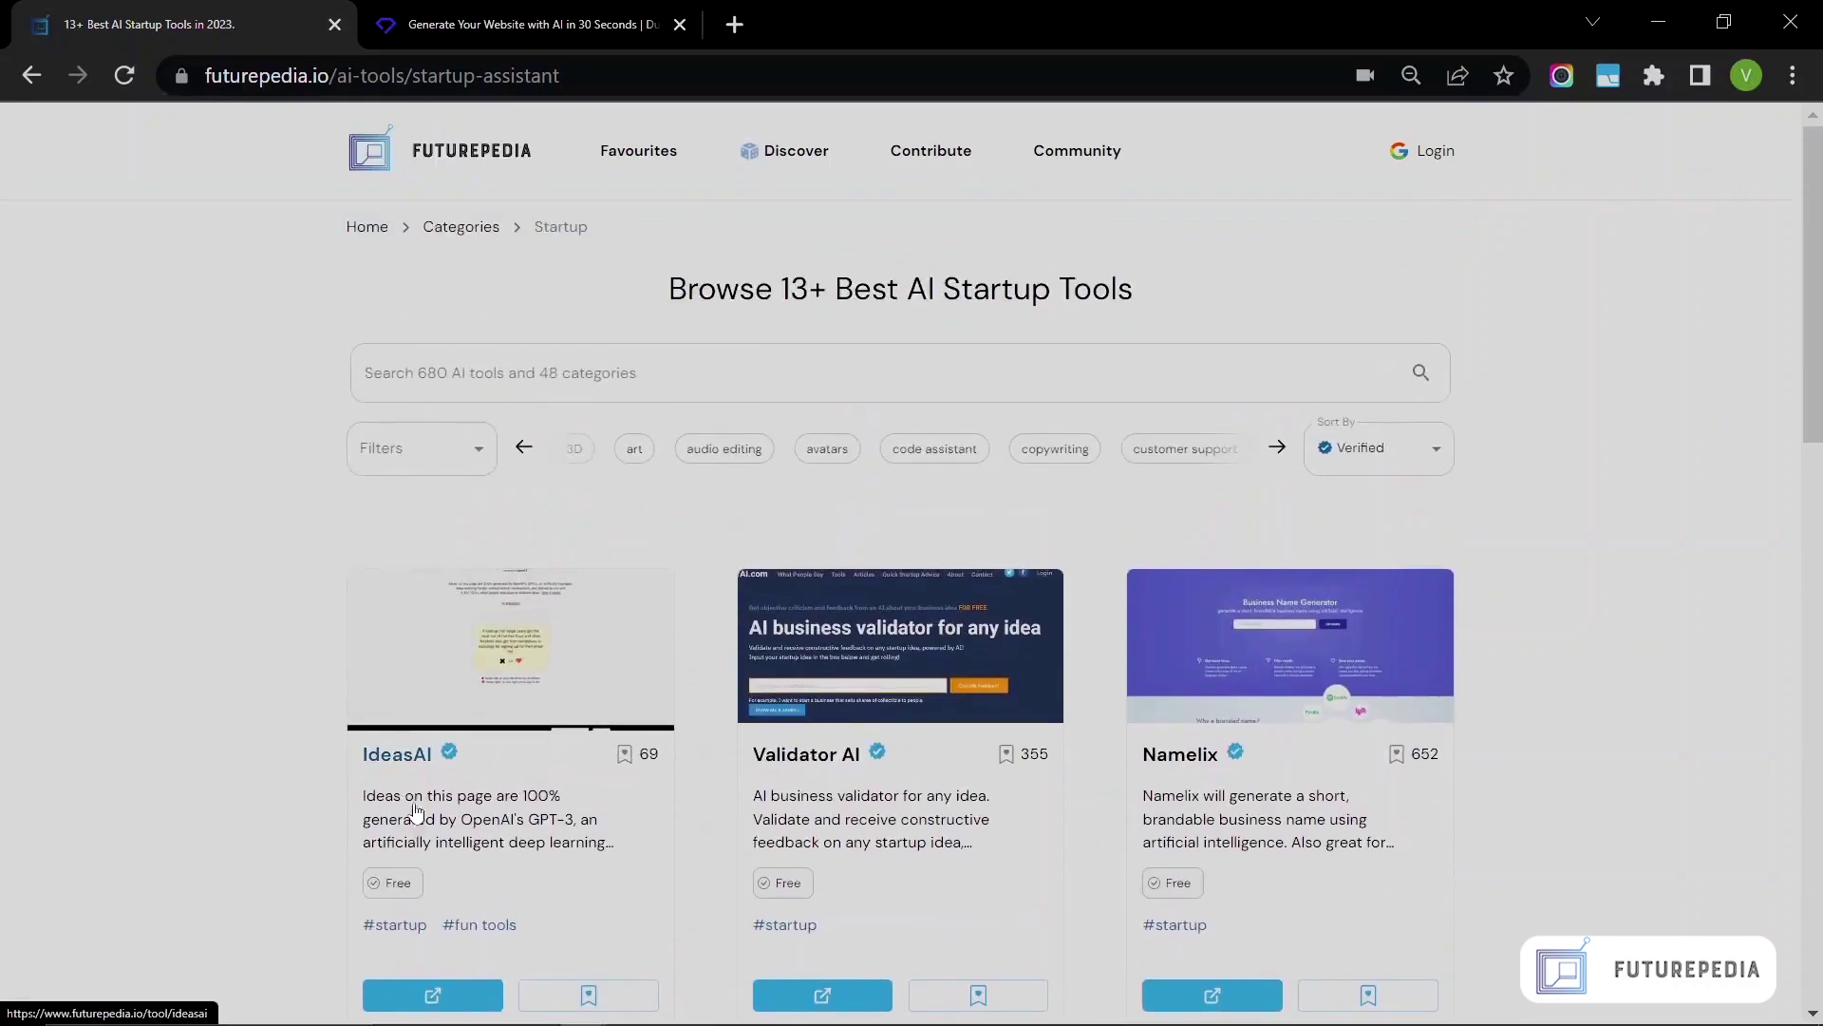